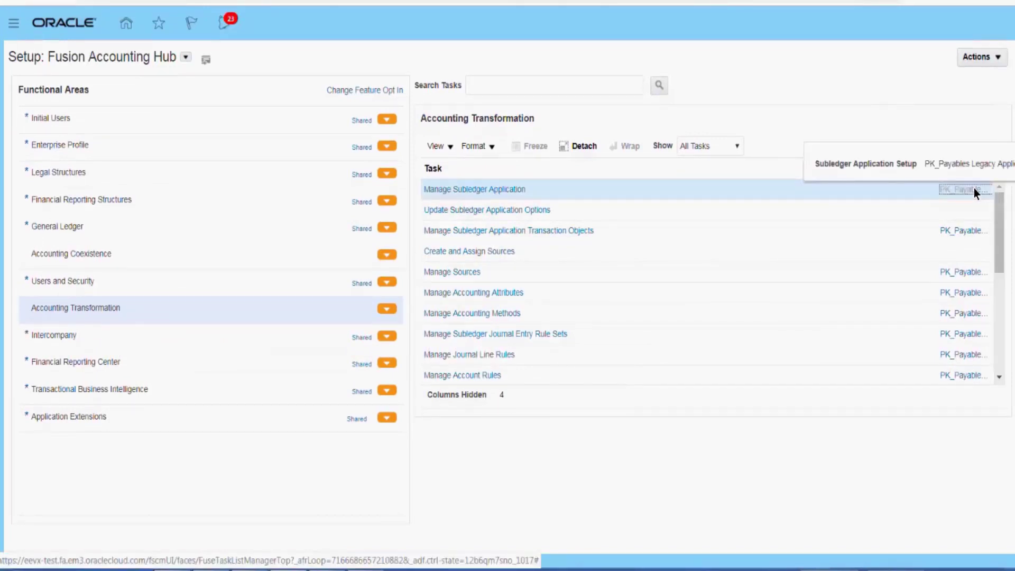
Open the scope selection for Manage Subledger Application, choose Create Subledger Application and go to the task
click(974, 191)
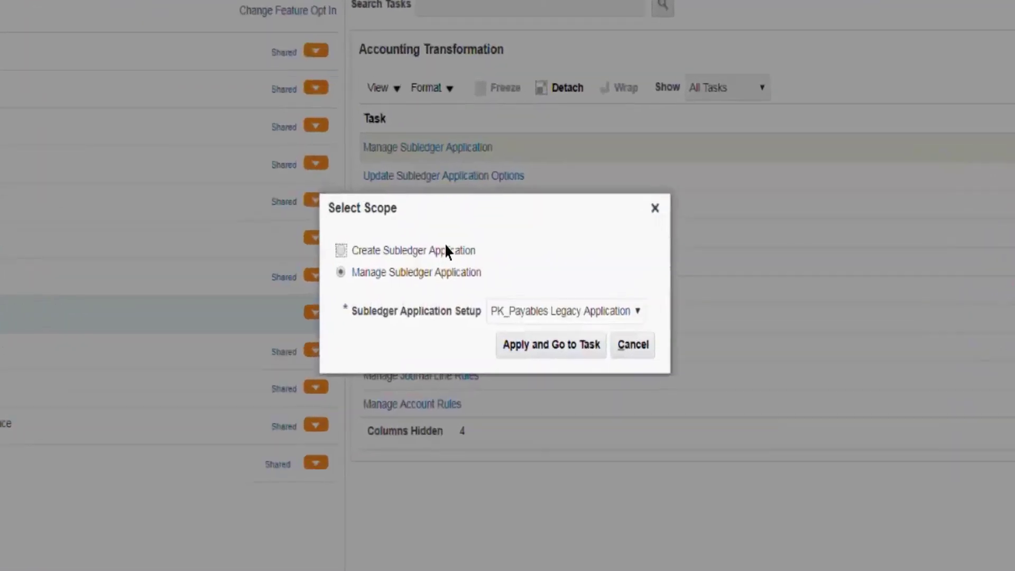
click(485, 265)
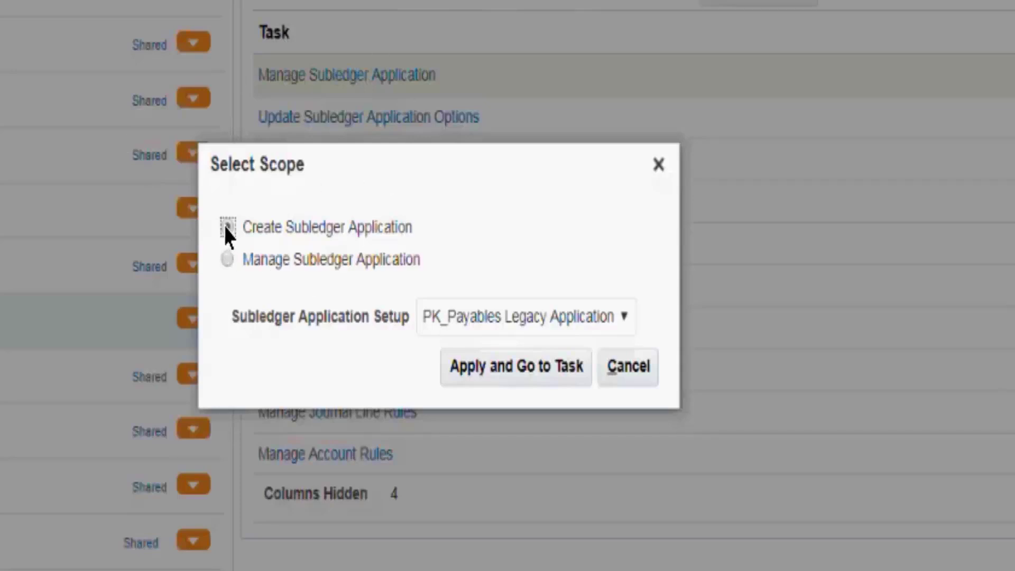
click(534, 377)
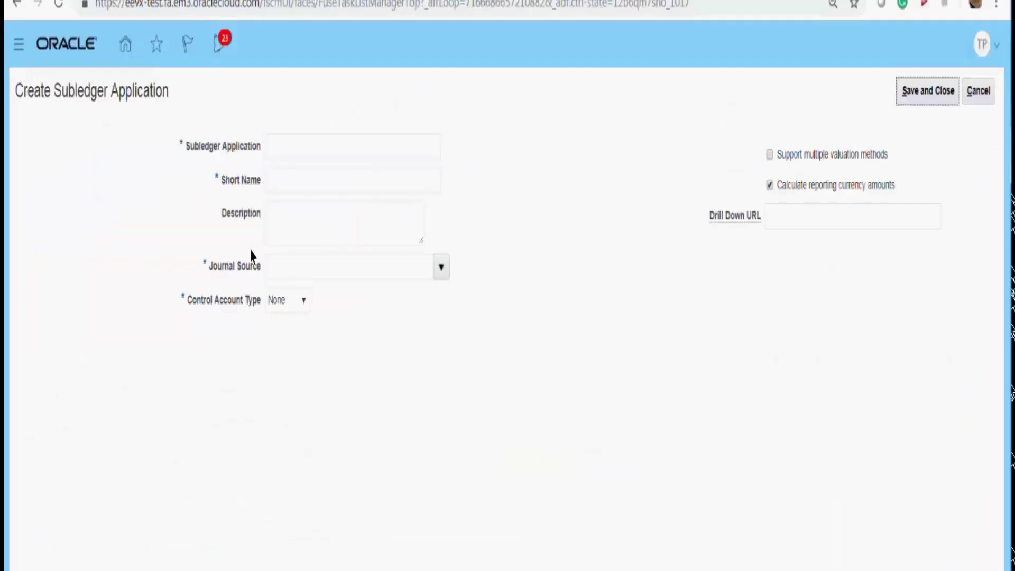
Examine the journal sources available for the new subledger application
drag(206, 272, 260, 285)
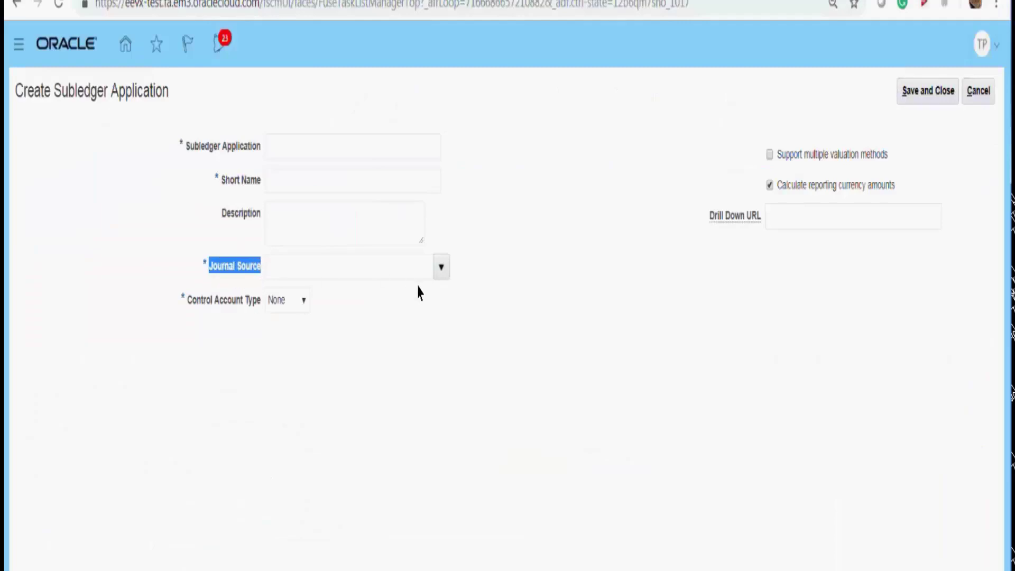
click(439, 267)
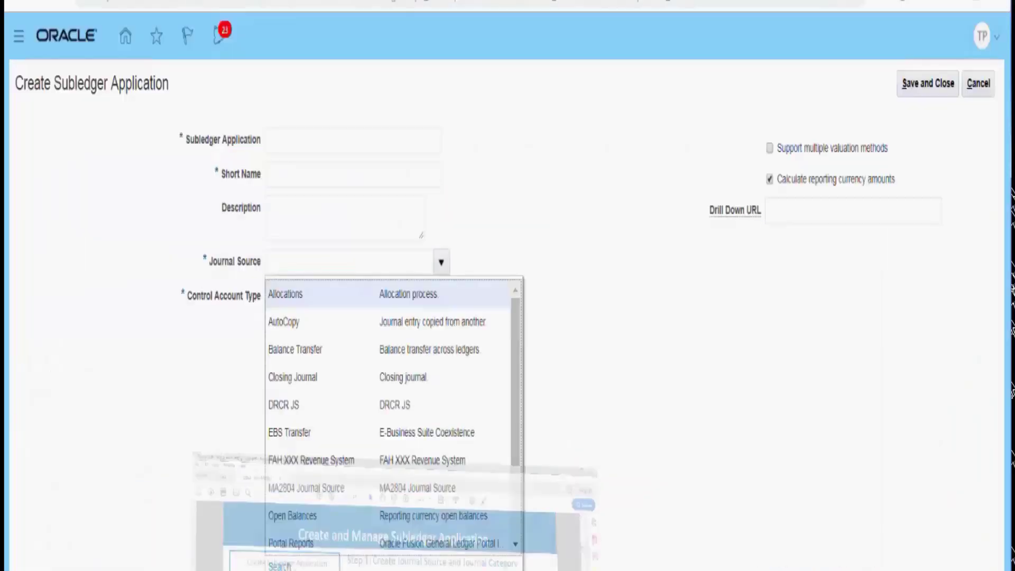
click(518, 531)
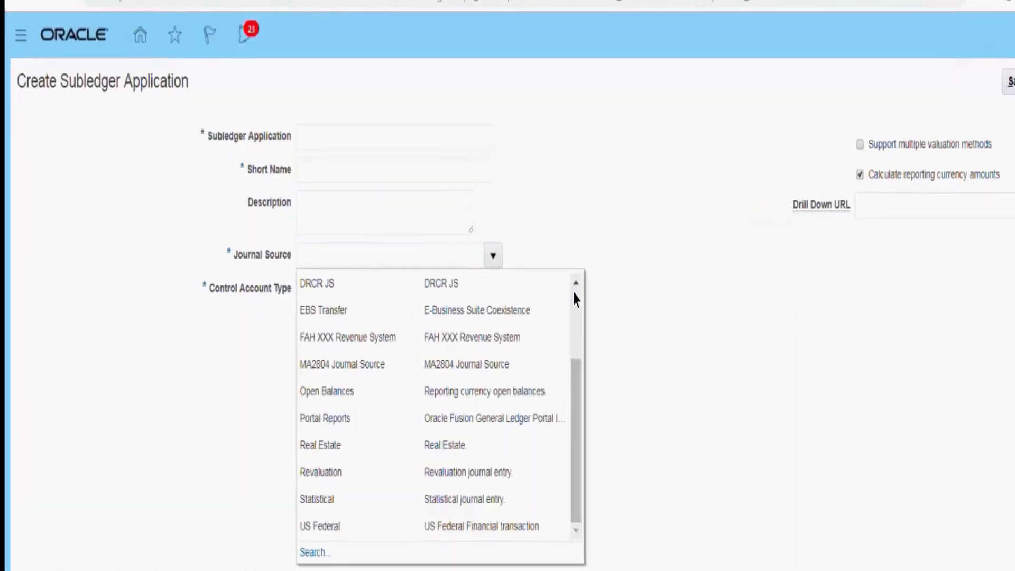
click(515, 290)
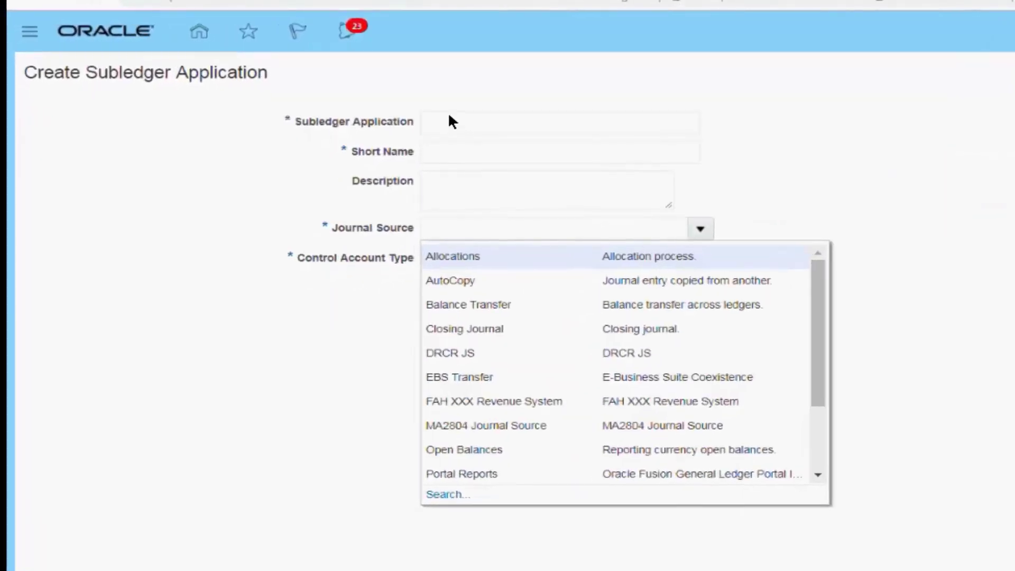
Name the subledger application PK1_Payables_Legacy_Application
click(449, 117)
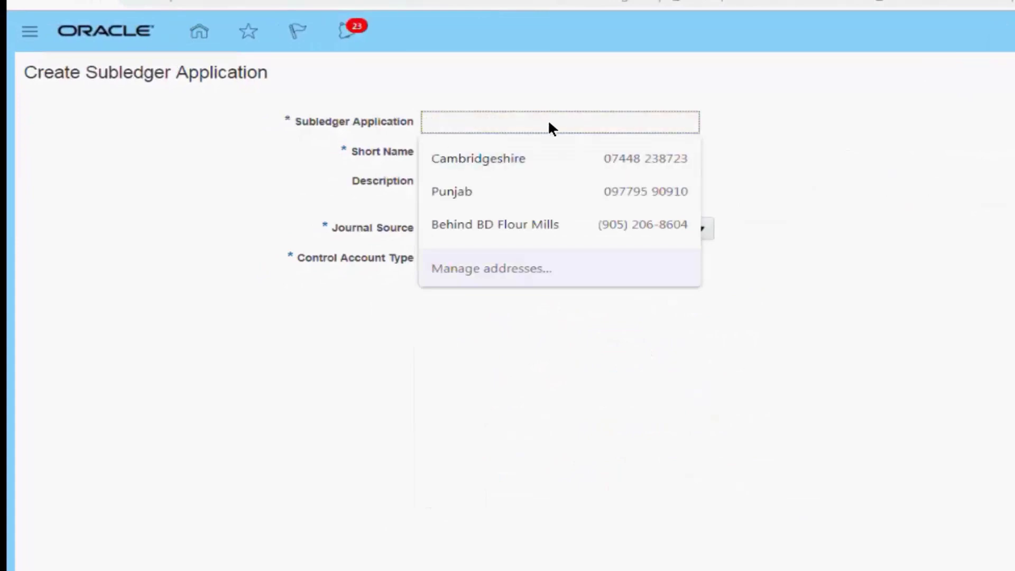
click(797, 149)
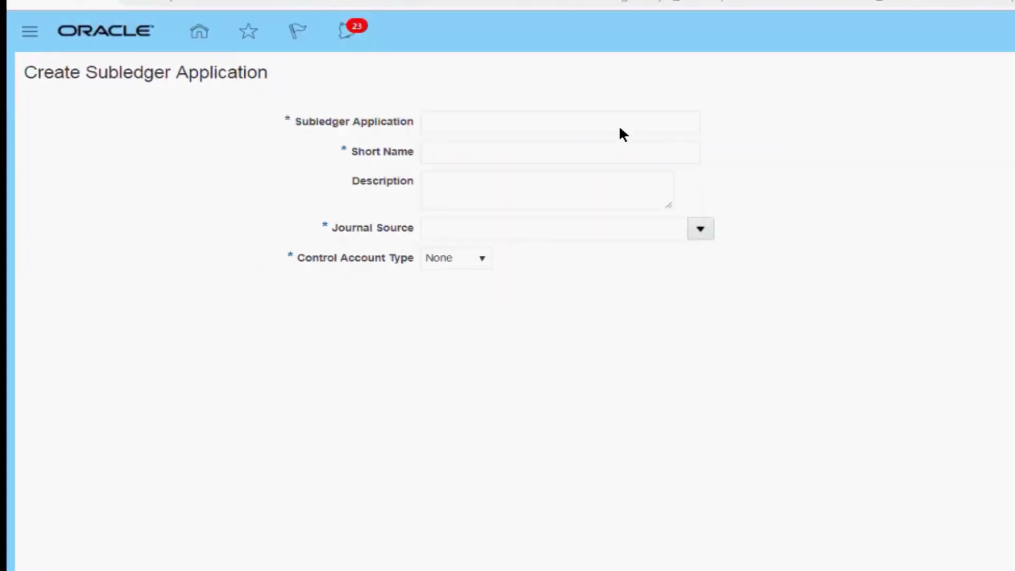
click(606, 126)
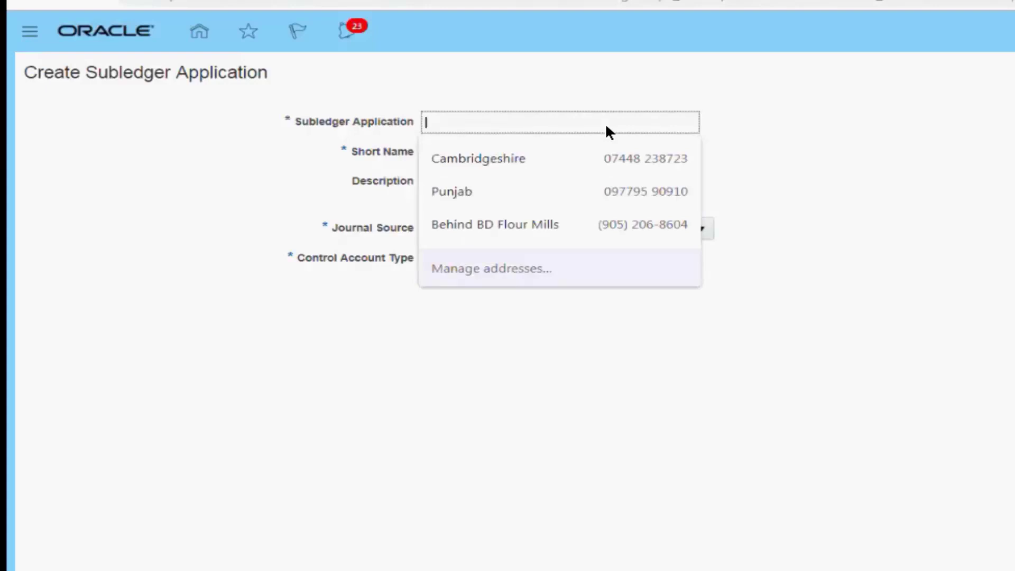
text(PK1_)
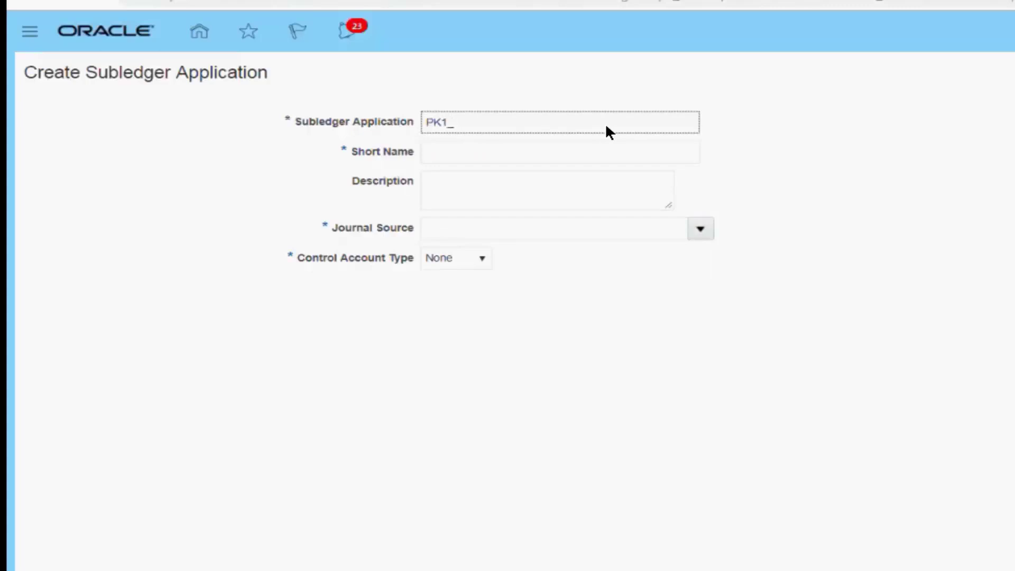
text(S)
key(BackSpace)
text(Payables_Legacy)
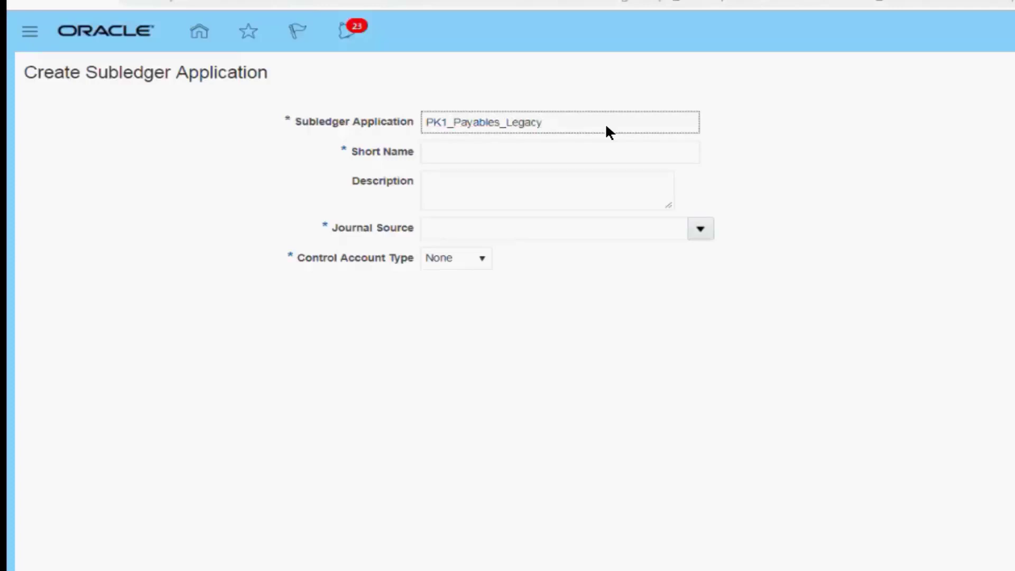
text(_a)
key(BackSpace)
text(A)
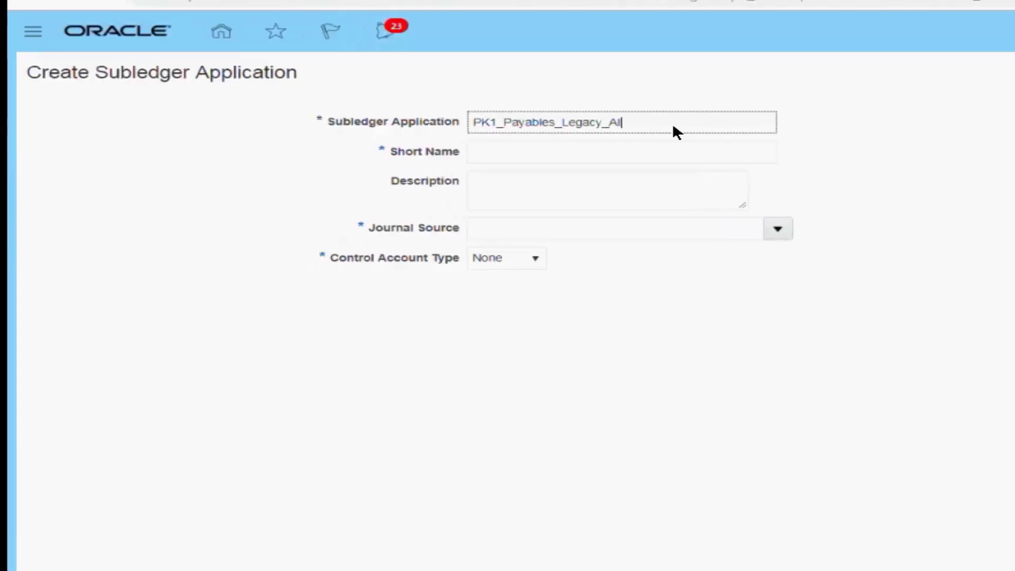
text(pplicat)
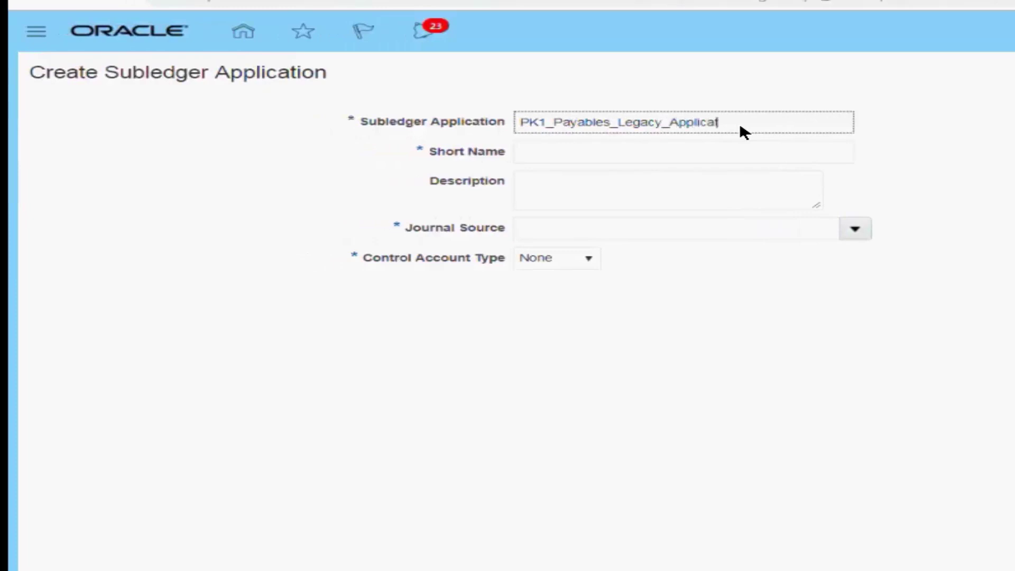
text(ion)
Enter PK1_AP_LEGACY as the short name of the subledger application
click(635, 155)
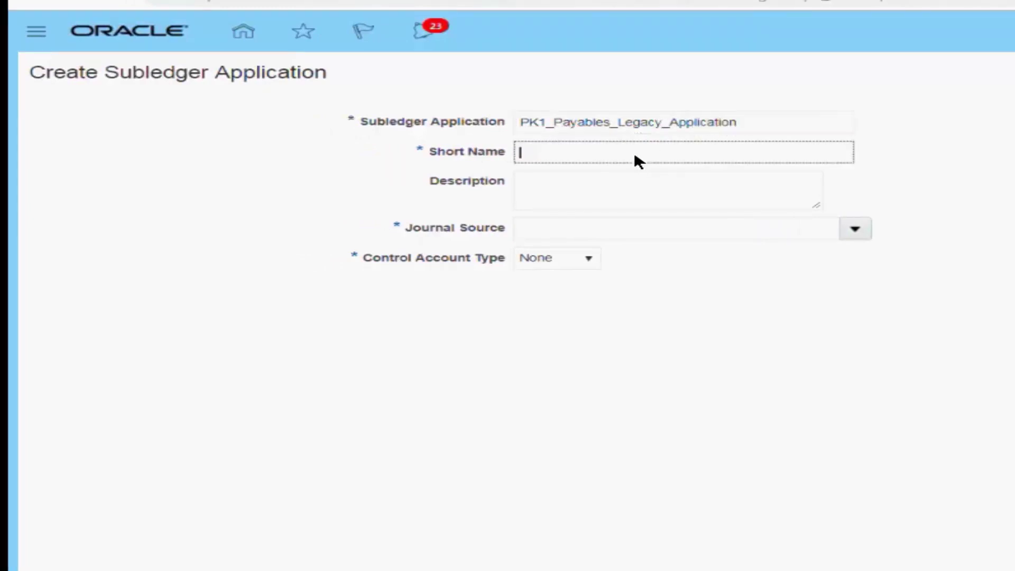
text(PK1)
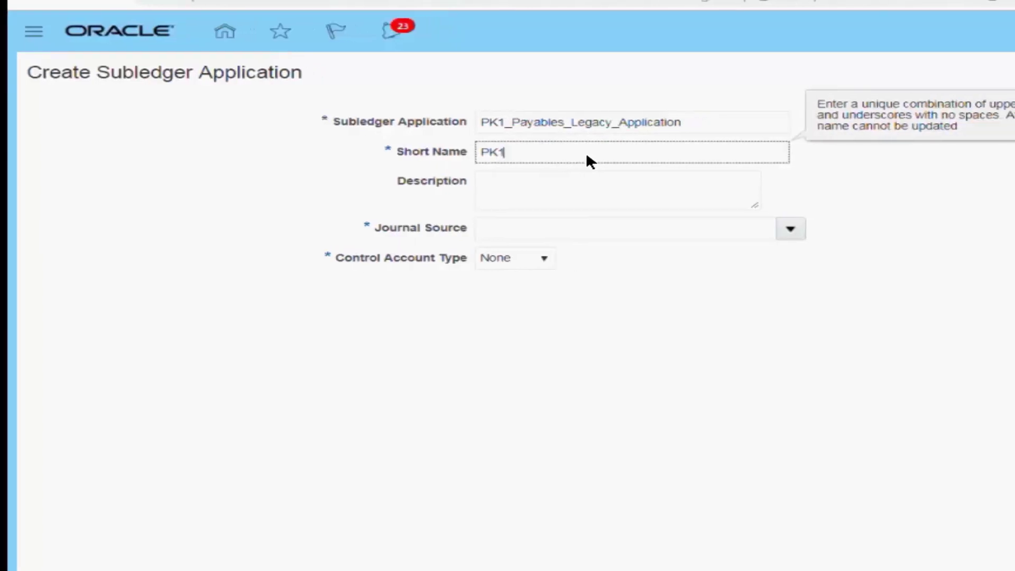
text(_AP_L)
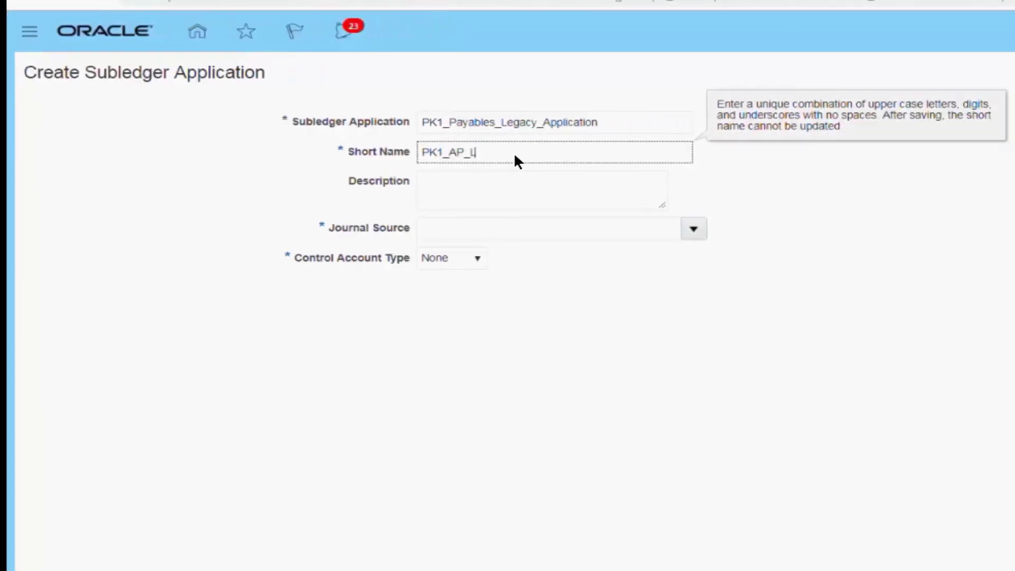
text(EGACY)
Copy the subledger application name PK1_Payables_Legacy_Application into the description
key(shift+Tab)
key(ctrl+c)
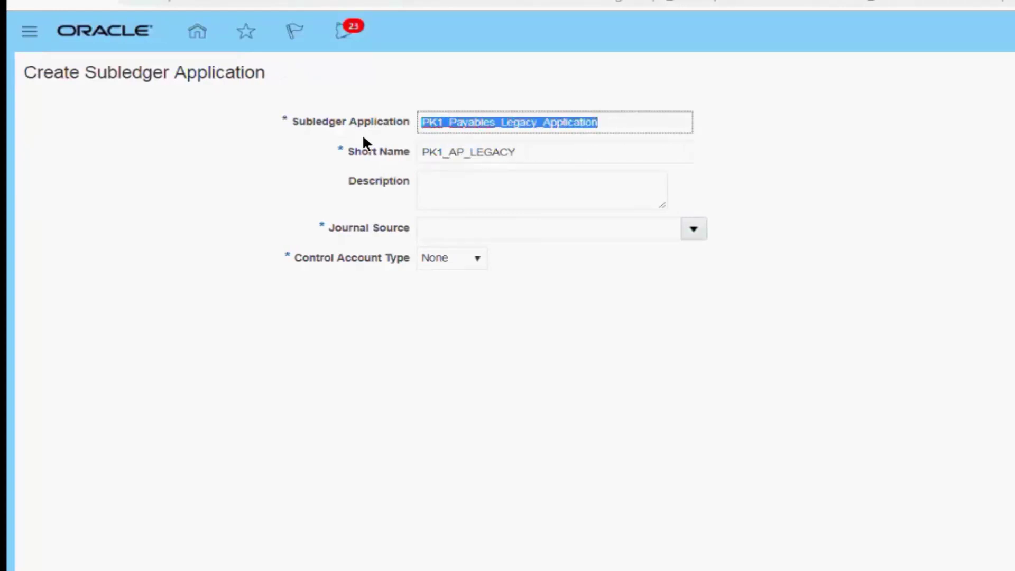
click(518, 195)
key(ctrl+v)
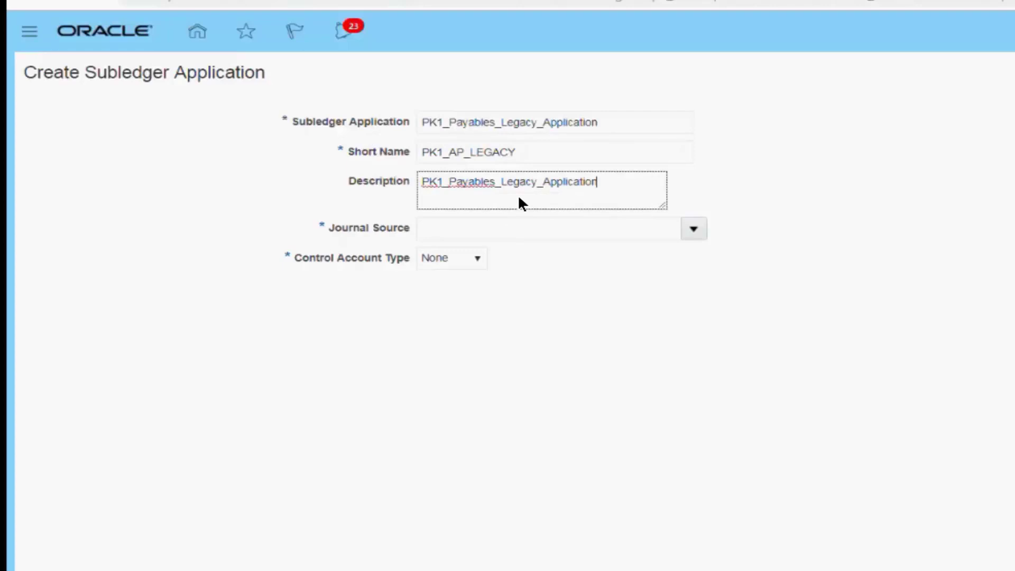
Search the journal sources for a source starting with PK
click(329, 226)
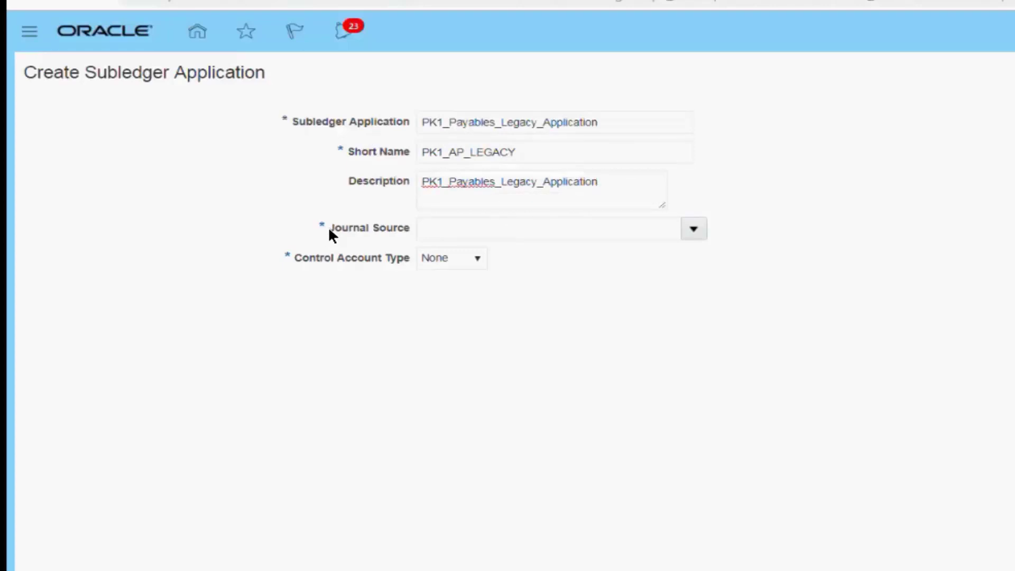
click(692, 228)
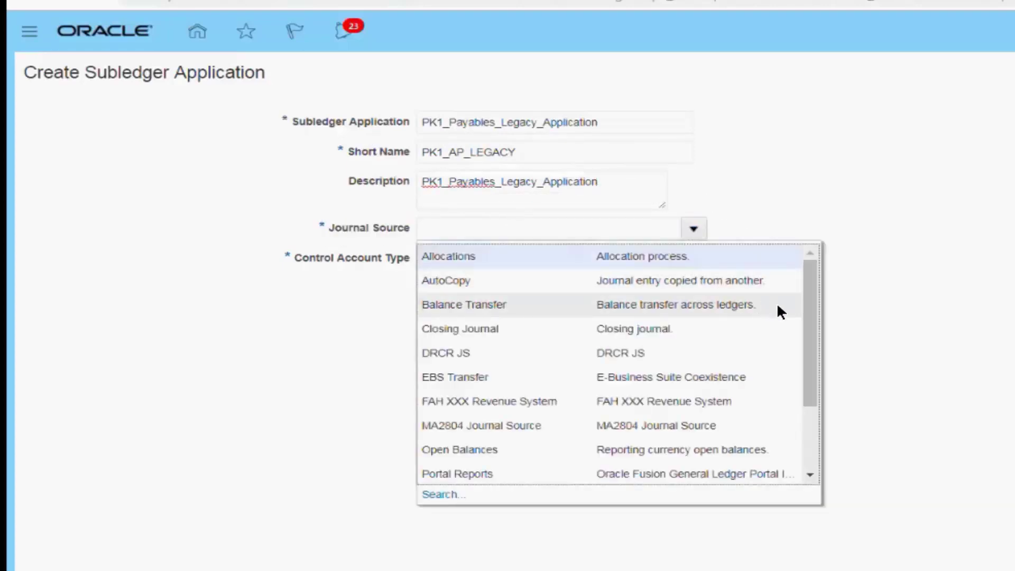
click(435, 493)
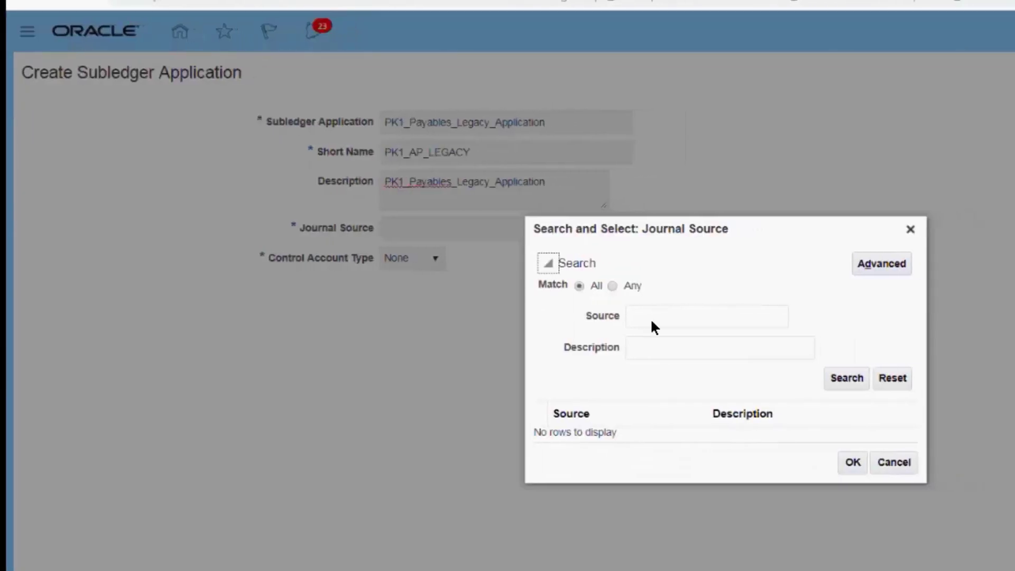
click(652, 319)
text(P)
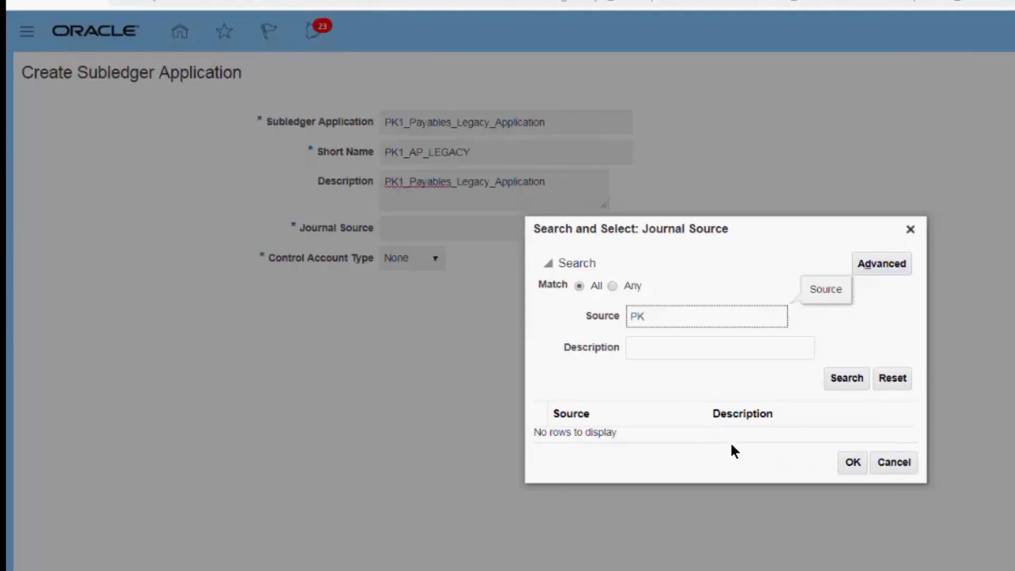
text(K)
click(851, 379)
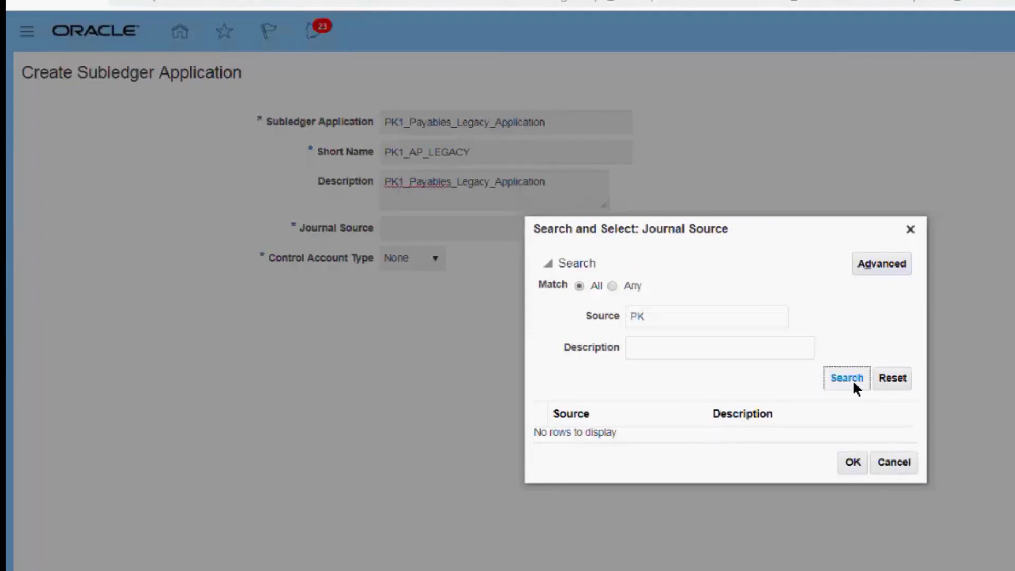
Search the journal sources again without a source filter, review the list and close the search without choosing one
click(654, 314)
key(BackSpace)
key(BackSpace)
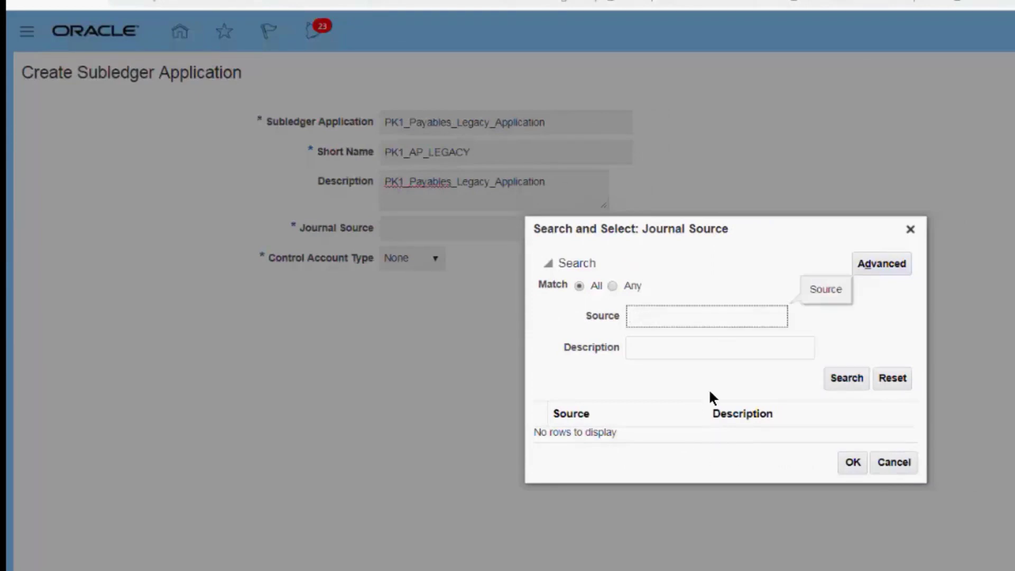
key(Return)
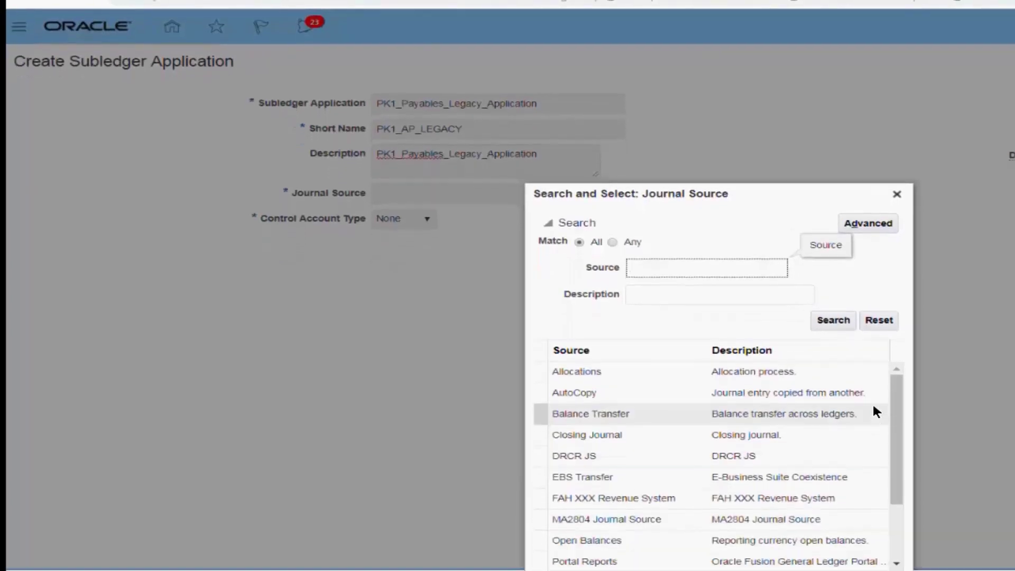
drag(889, 468, 887, 488)
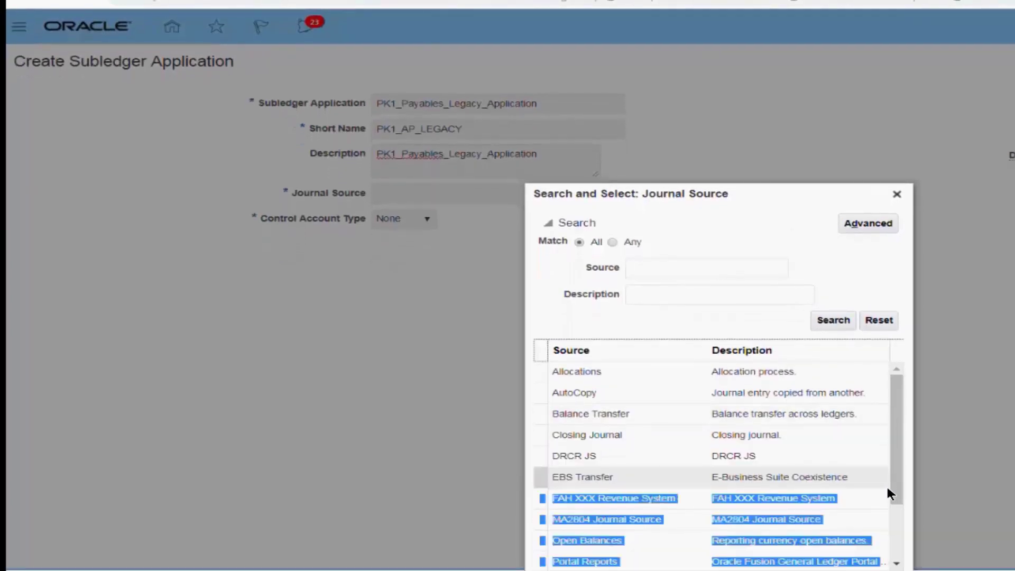
click(805, 496)
click(854, 516)
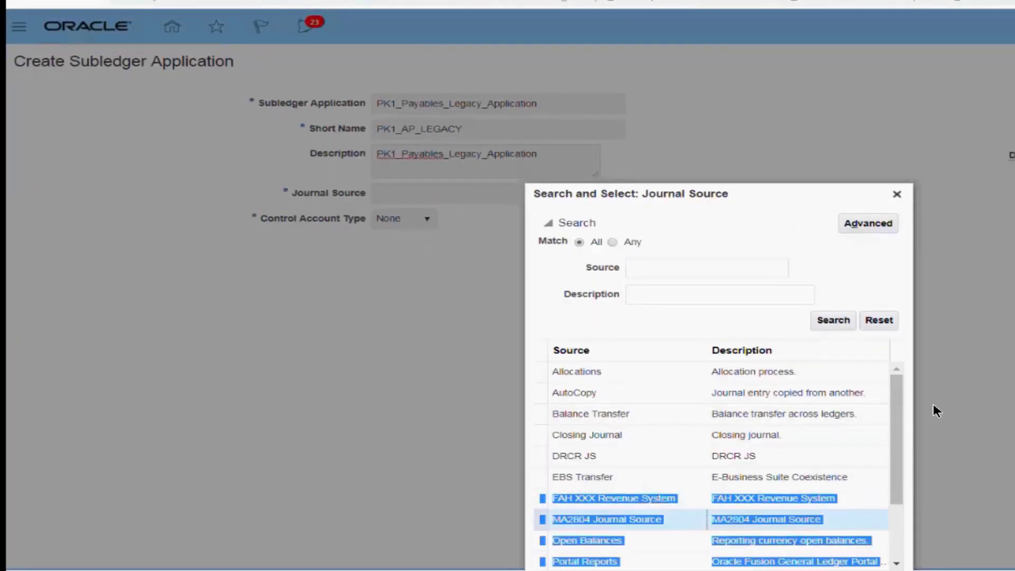
drag(847, 196, 844, 152)
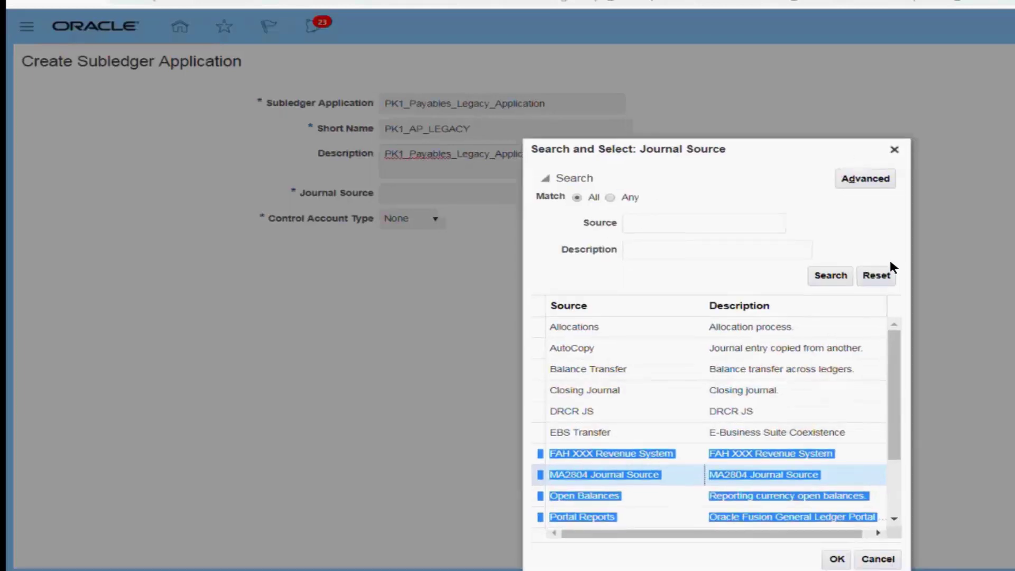
click(878, 559)
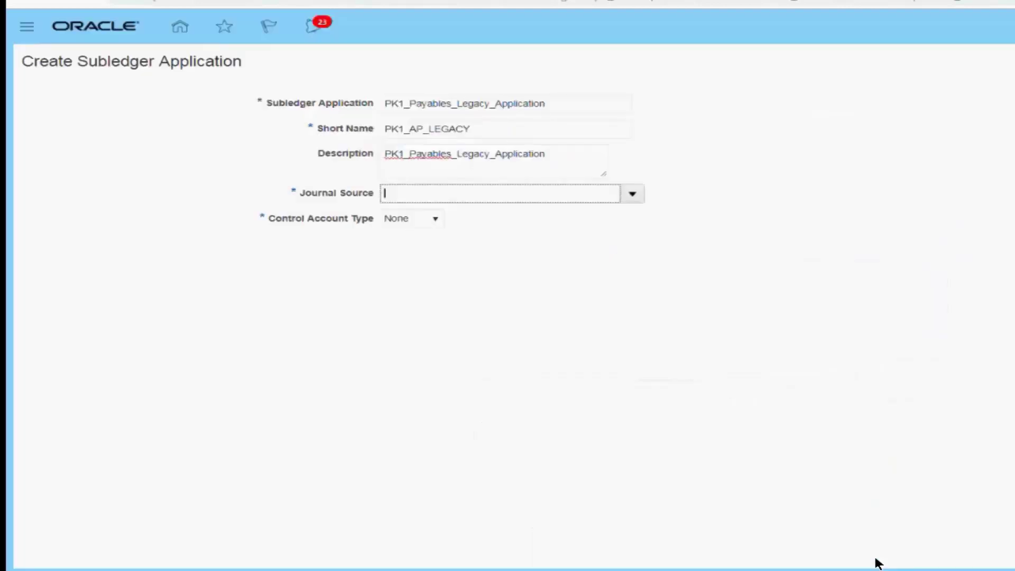
Set the journal source of the subledger application to FAH XXX Revenue System
click(636, 194)
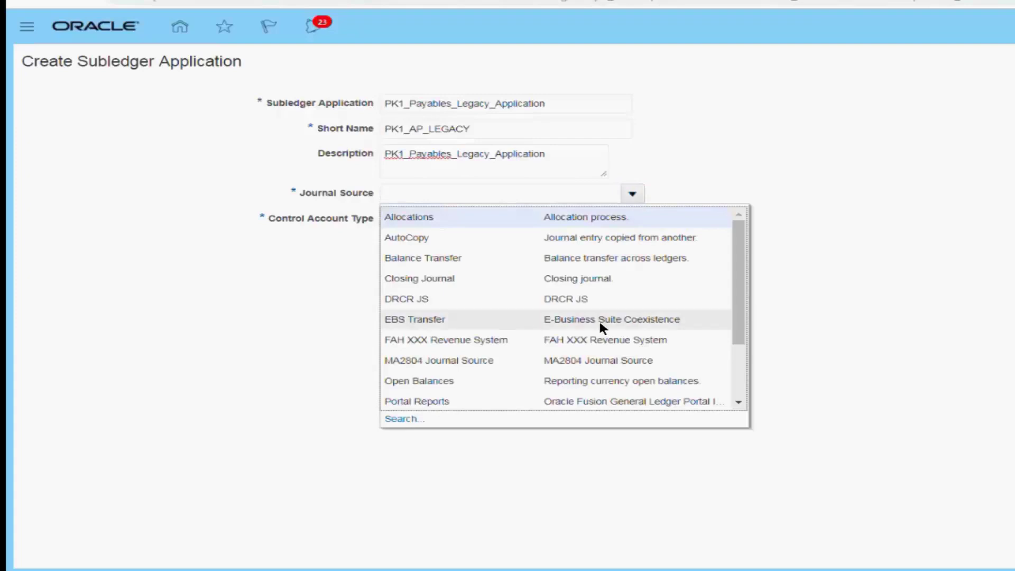
click(600, 341)
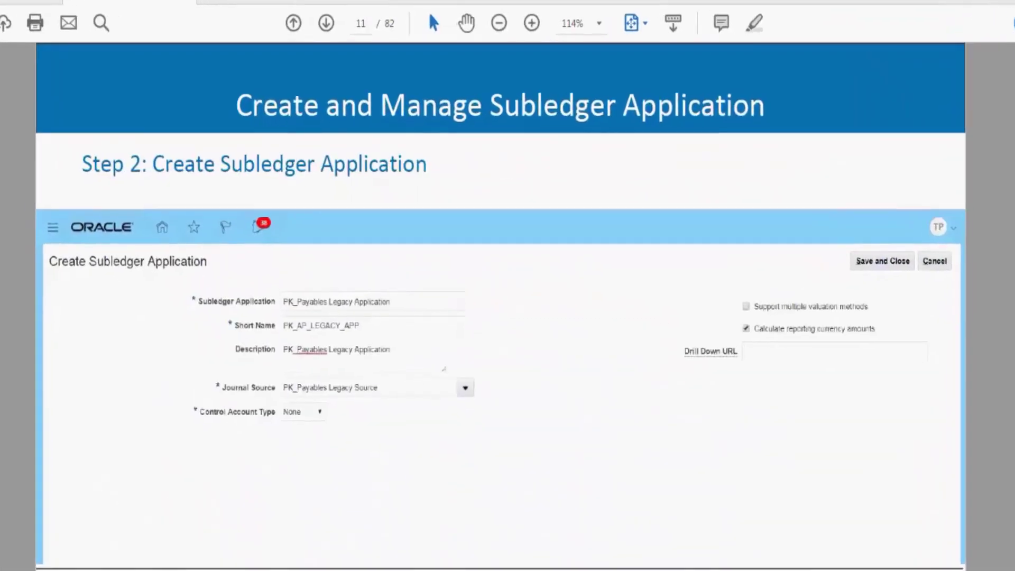
Read page 12 of the PDF on control account types, and choose None as the Control Account Type in the Oracle form
key(Page_Down)
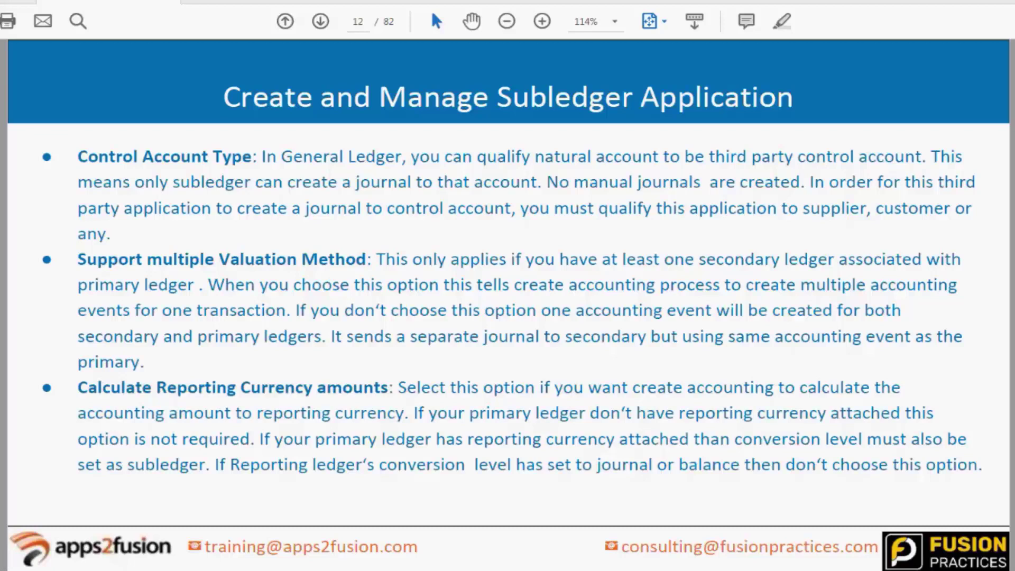
click(253, 570)
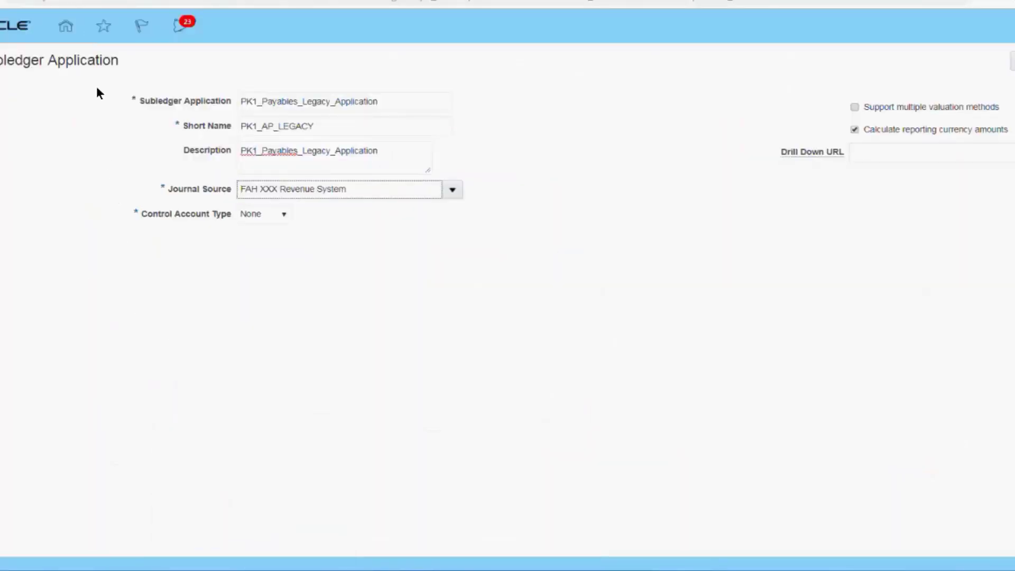
click(258, 218)
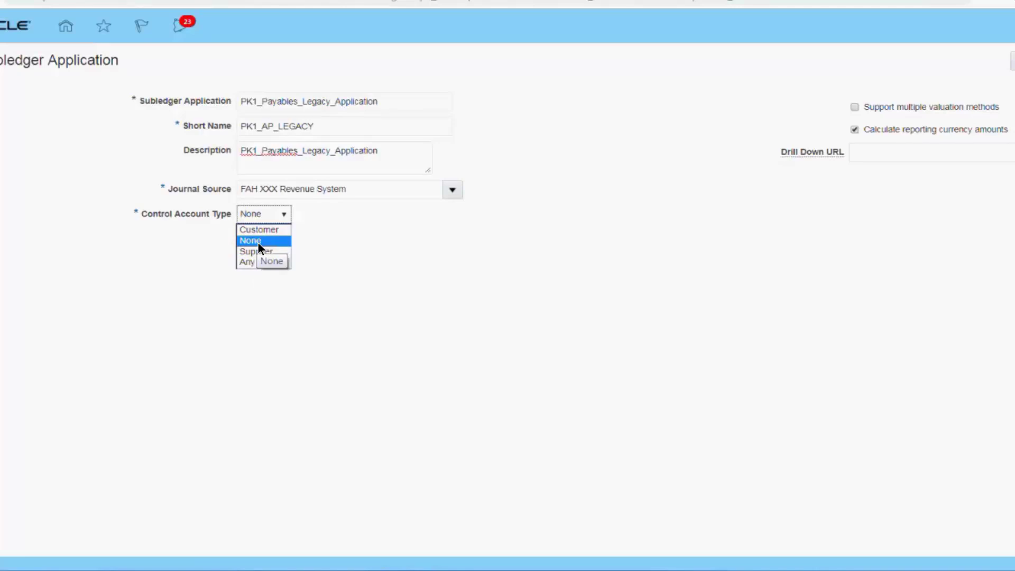
click(259, 242)
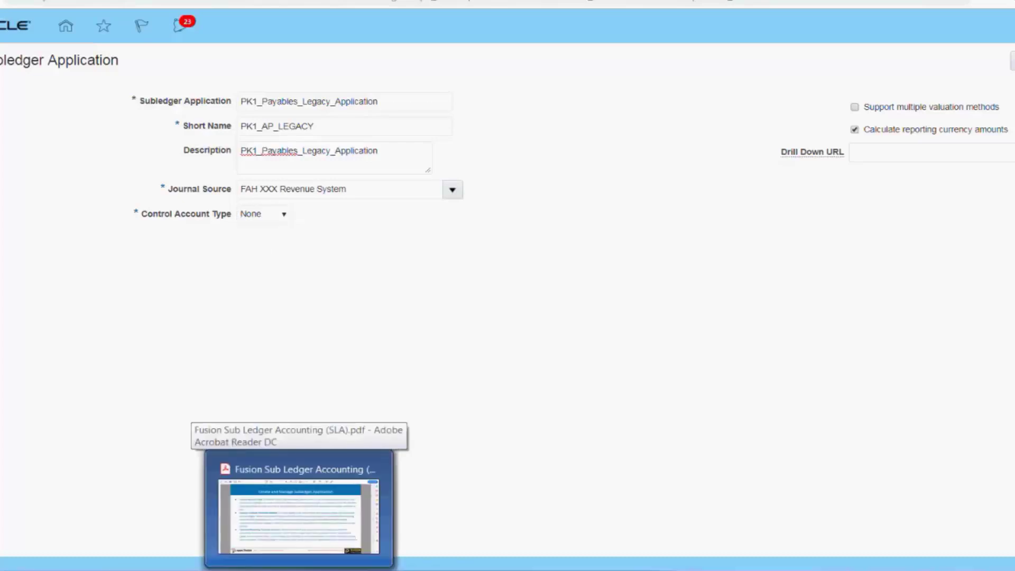
Switch to the Fusion Sub Ledger Accounting (SLA) PDF in Adobe Acrobat Reader to read about the valuation method option
click(302, 508)
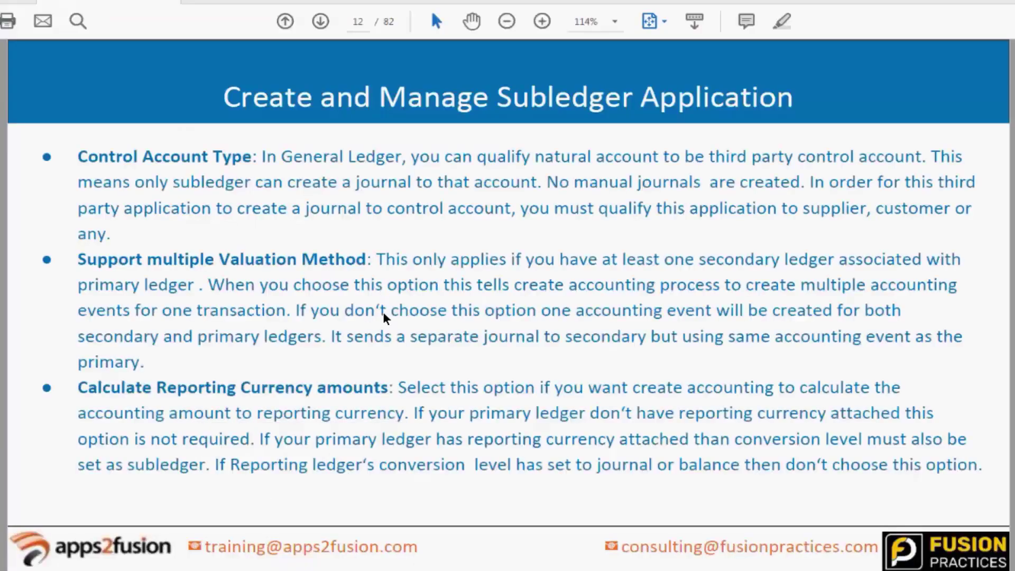
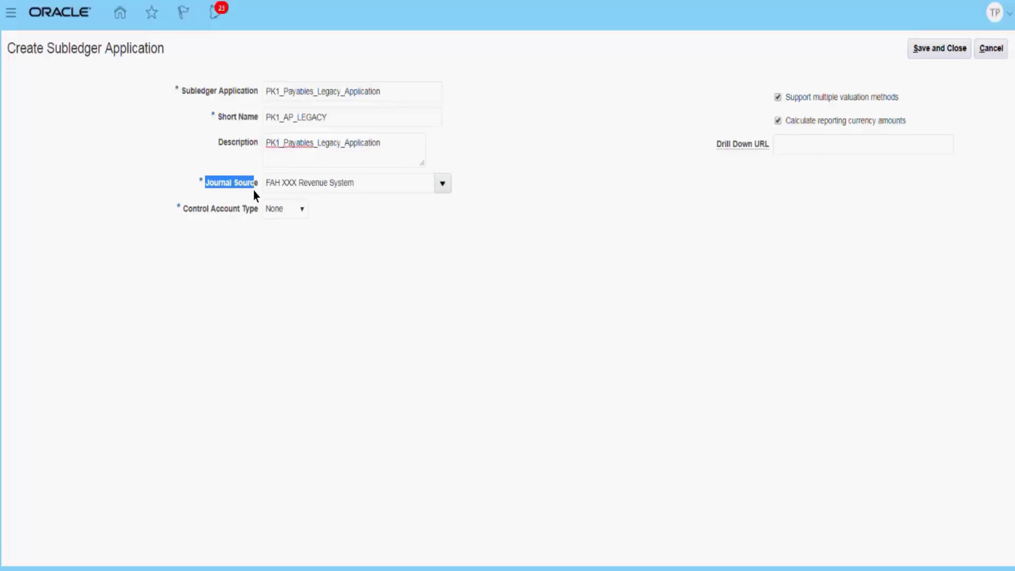
Review the available Control Account Type options against the name of the subledger application
drag(256, 191, 927, 62)
click(634, 14)
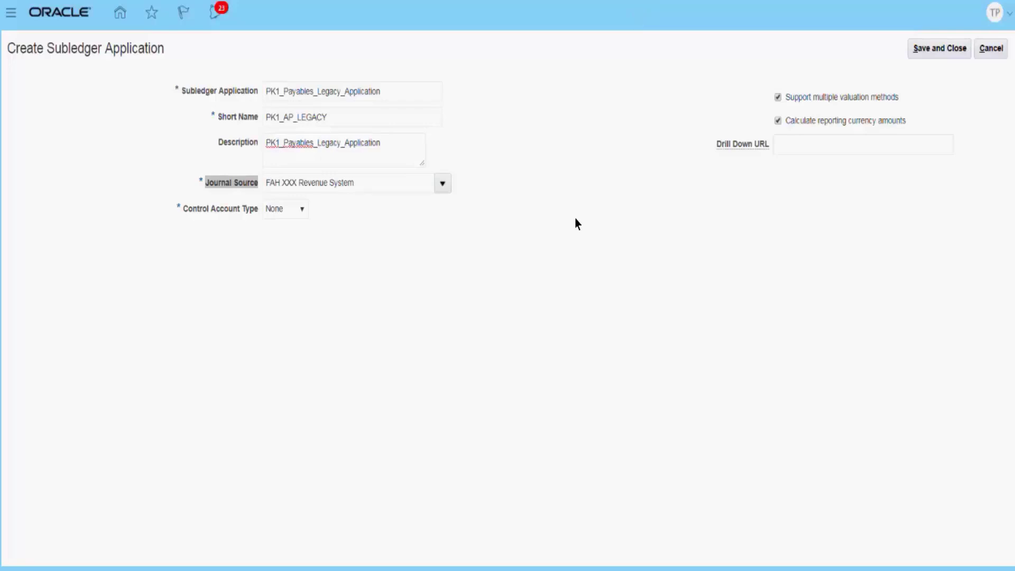
click(305, 212)
click(304, 212)
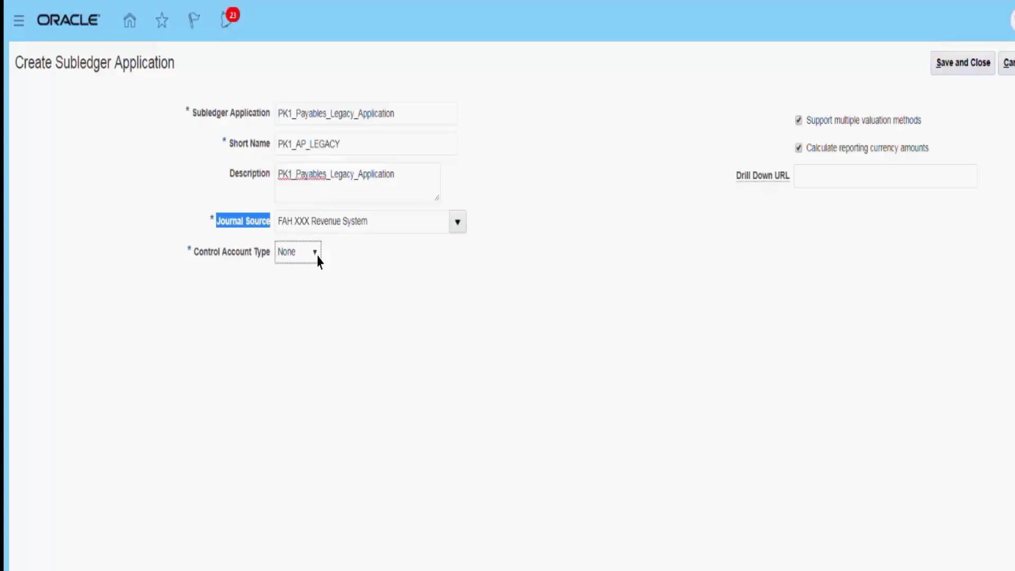
click(318, 258)
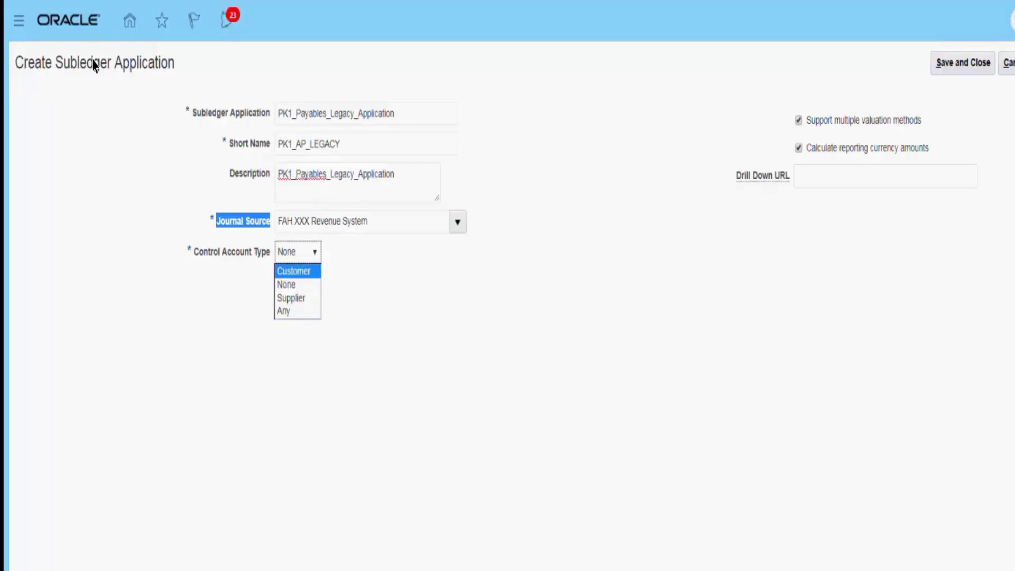
drag(297, 117, 326, 122)
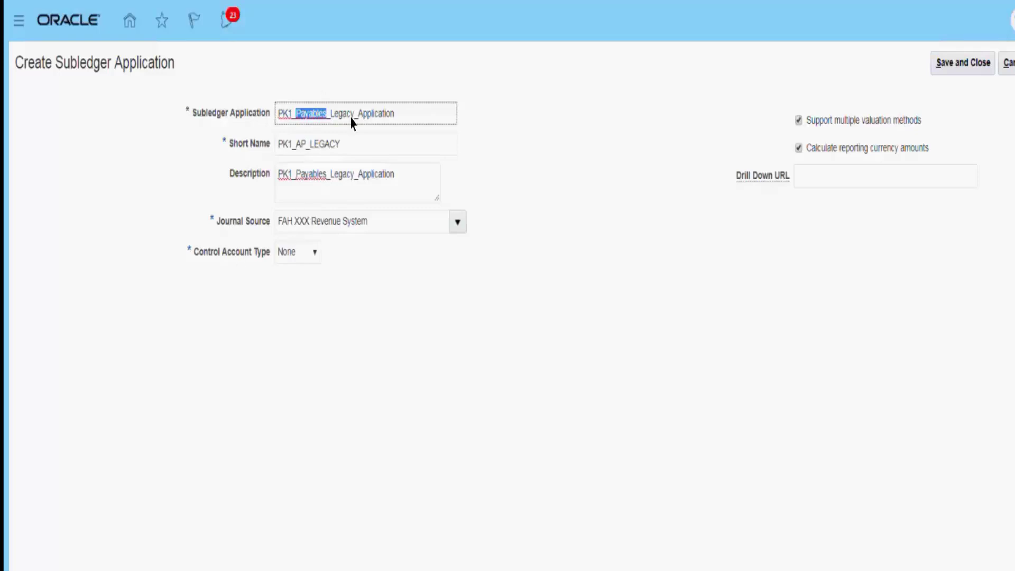
click(421, 113)
click(526, 125)
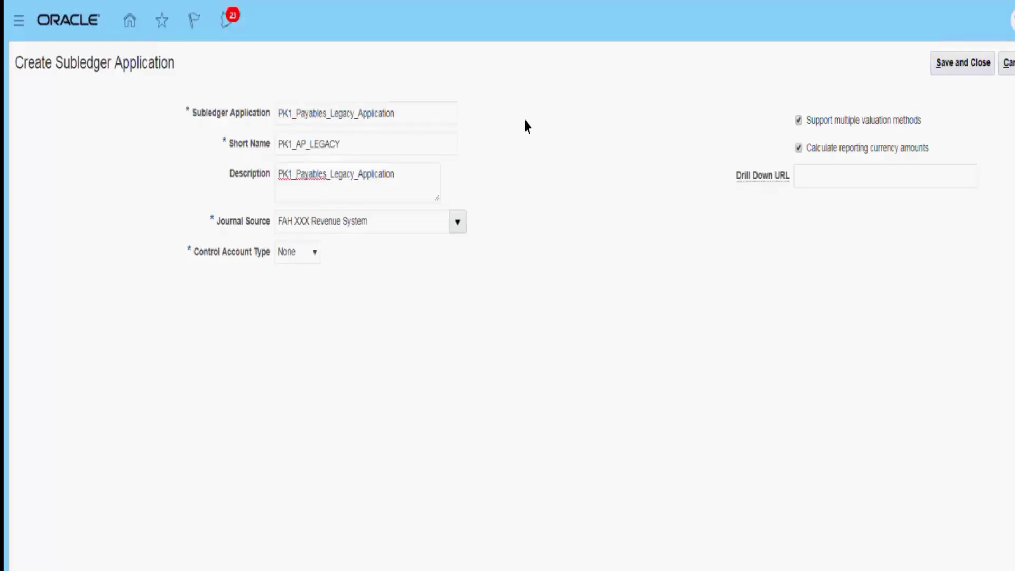
click(325, 112)
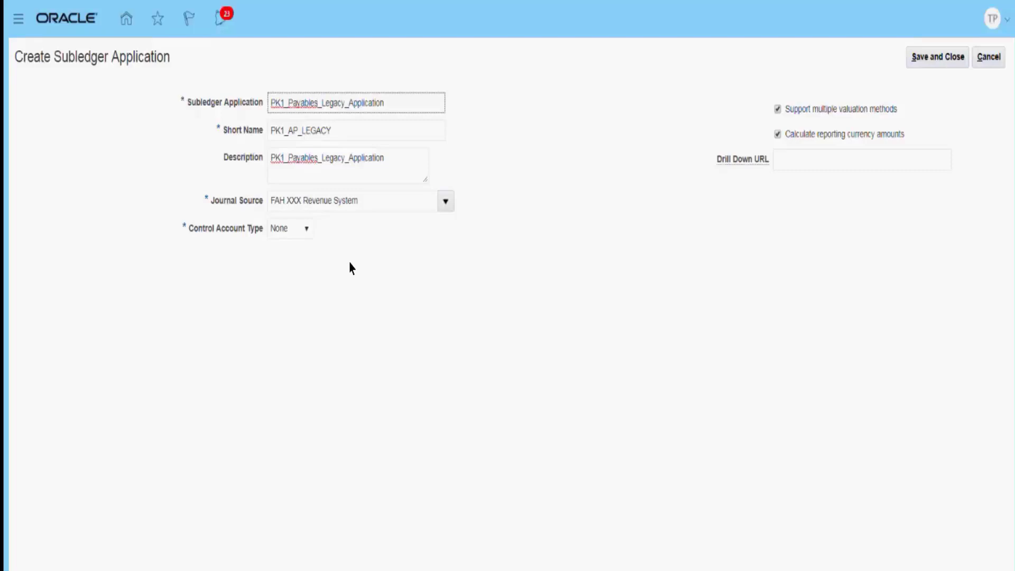
click(693, 21)
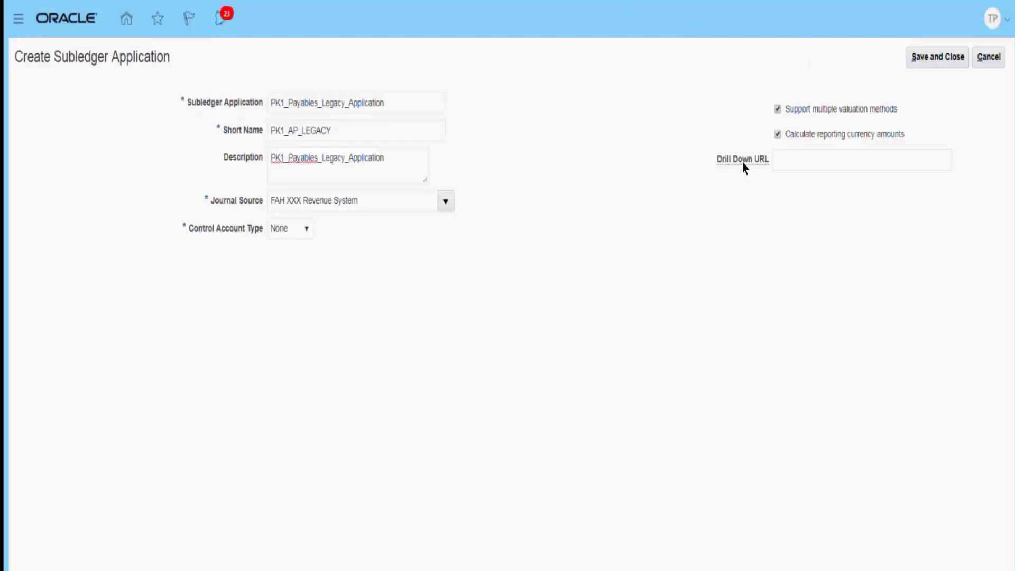
Leave the Drill Down URL blank, and save and close the new subledger application
click(788, 166)
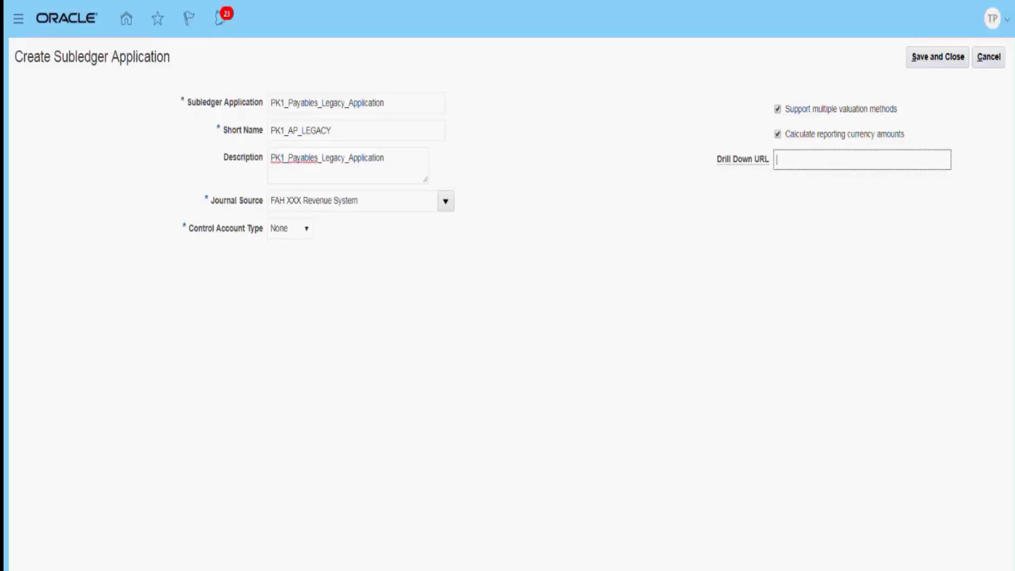
click(645, 32)
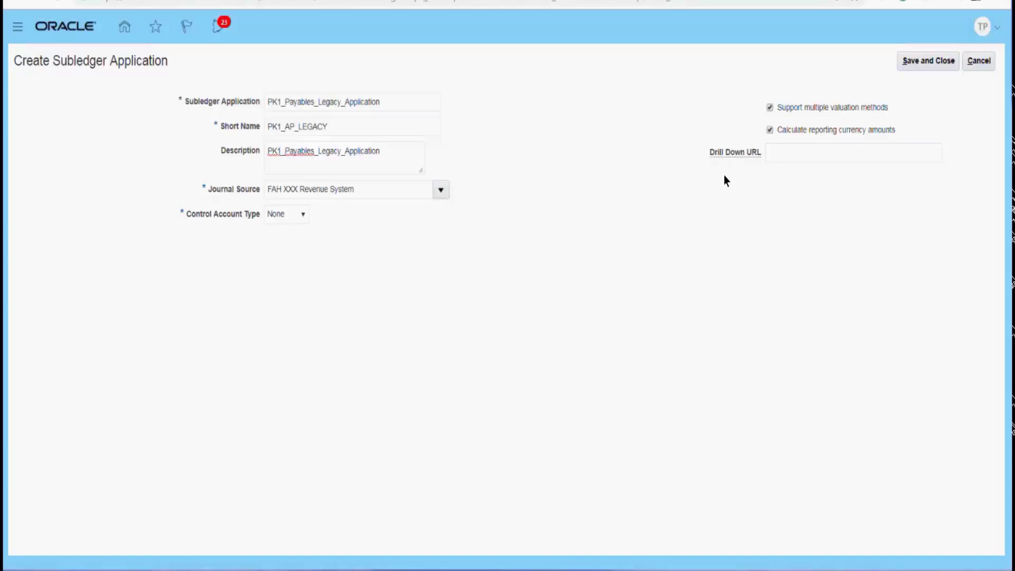
mouse_move(742, 154)
click(926, 62)
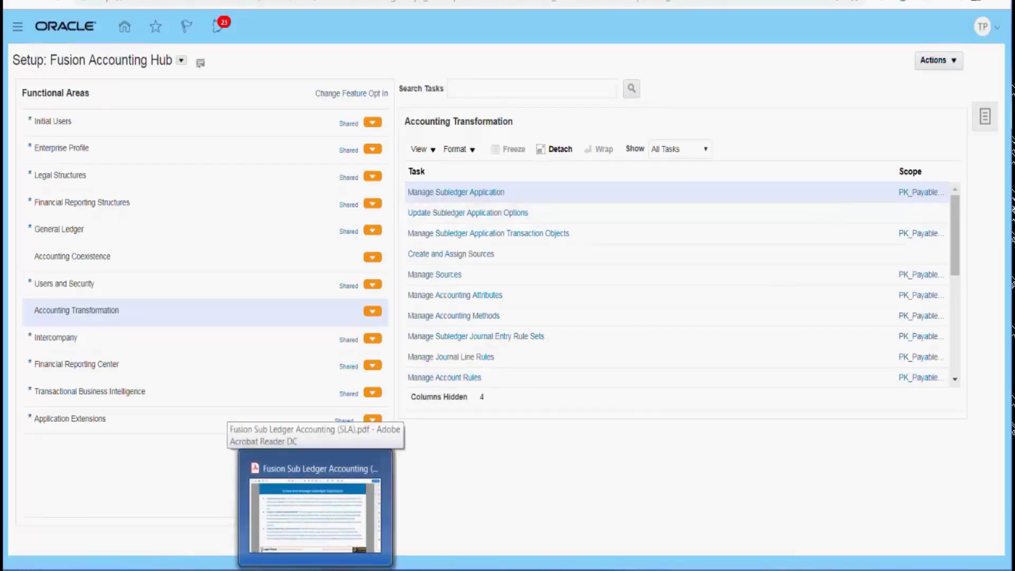
Switch to the Fusion Sub Ledger Accounting (SLA) PDF in Adobe Acrobat Reader and go back to page 10 on creating journal sources and categories
click(315, 570)
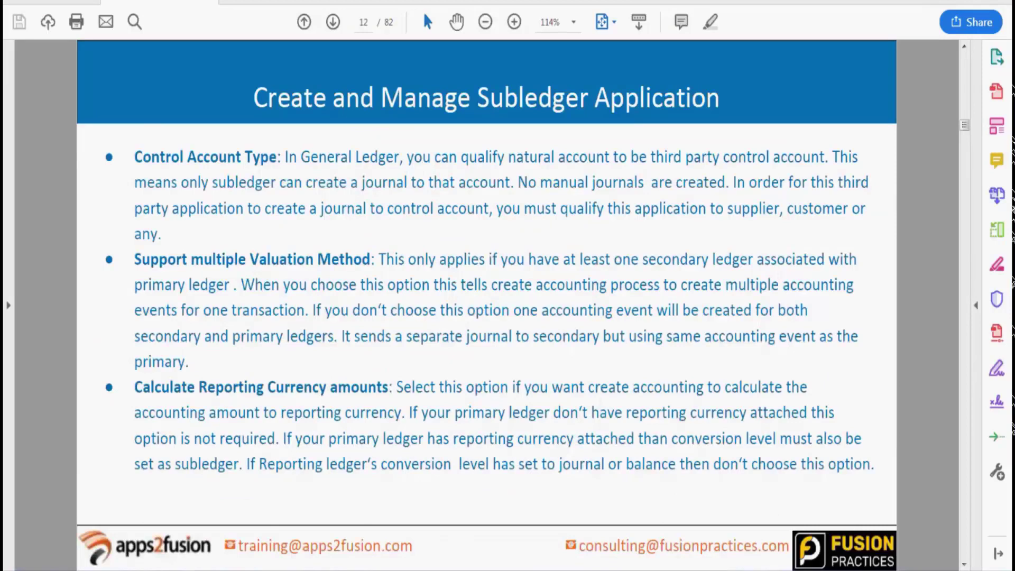
key(Left)
key(Left)
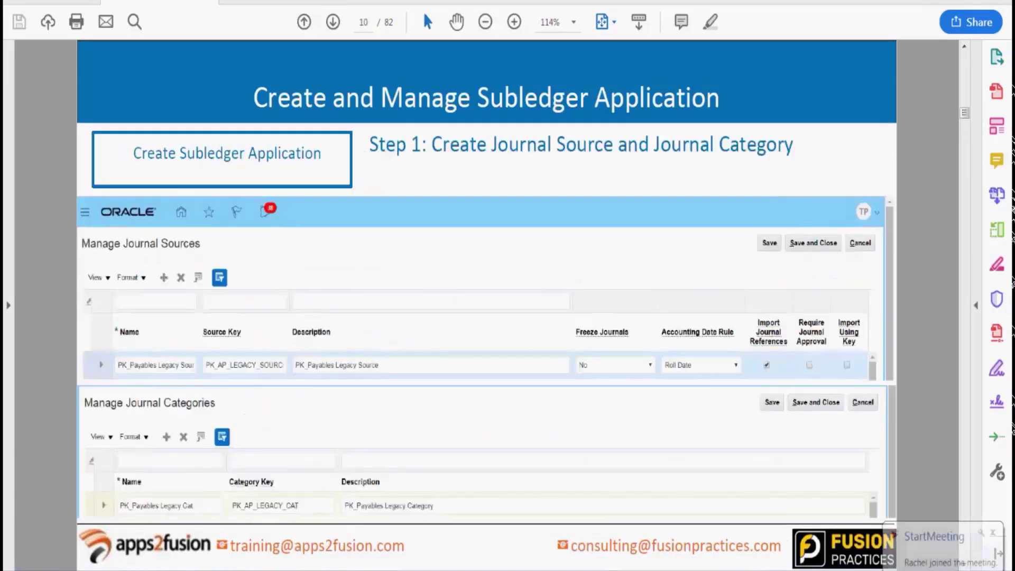
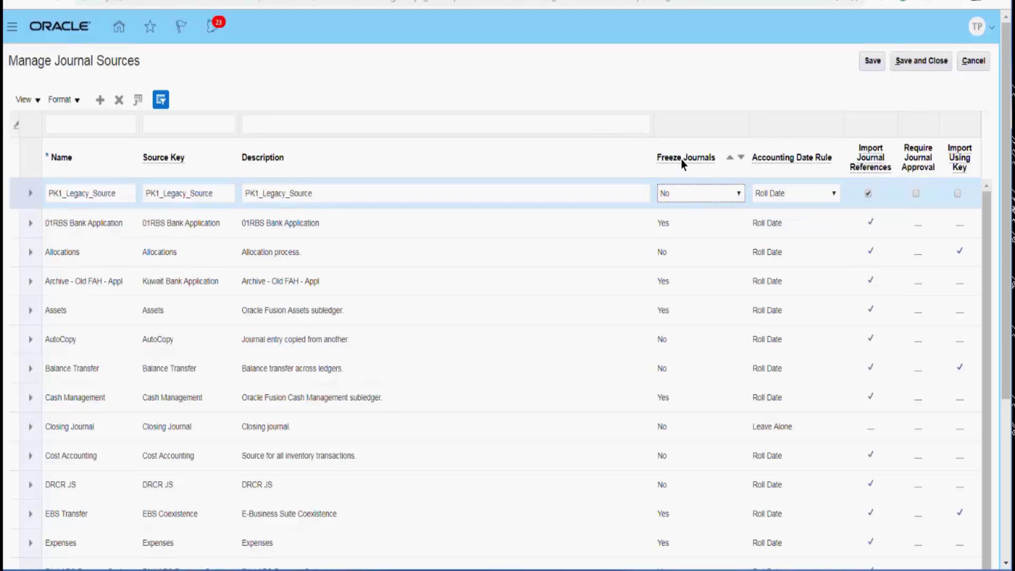
Keep Roll Date as the accounting date rule for the PK1_Legacy_Source journal source, and save and close the journal sources
click(828, 195)
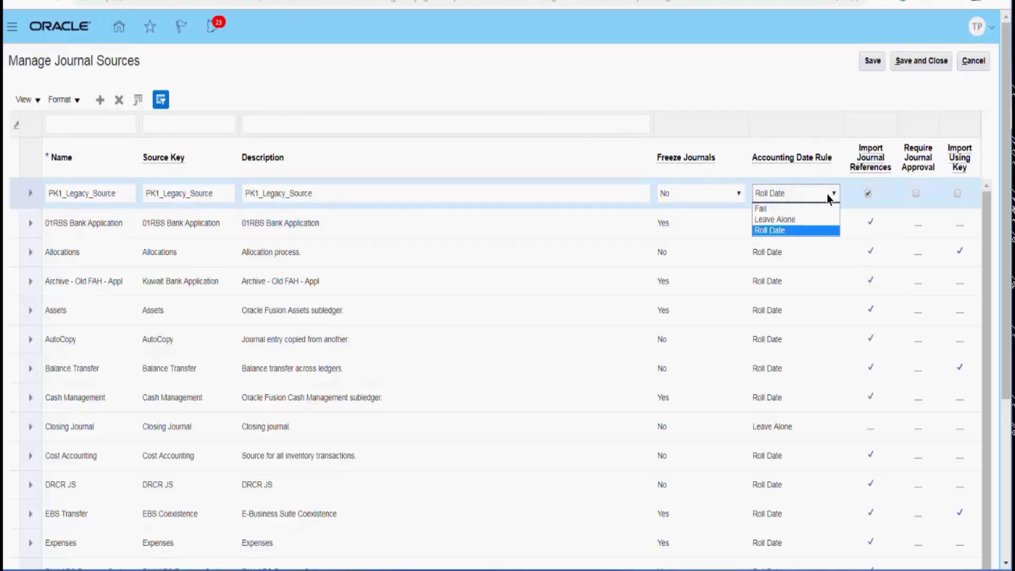
click(827, 194)
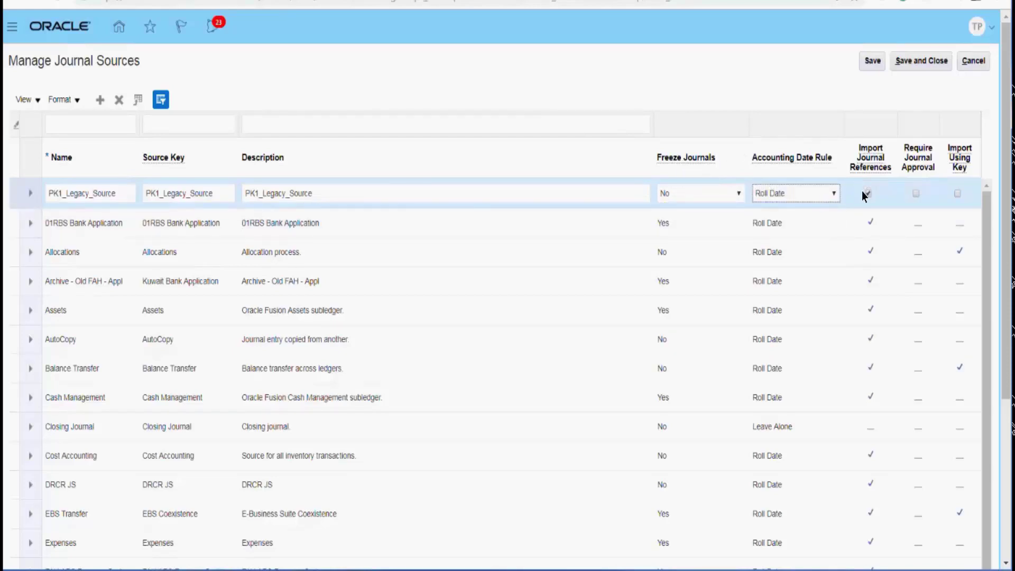
mouse_move(870, 165)
click(916, 193)
mouse_move(965, 164)
click(909, 68)
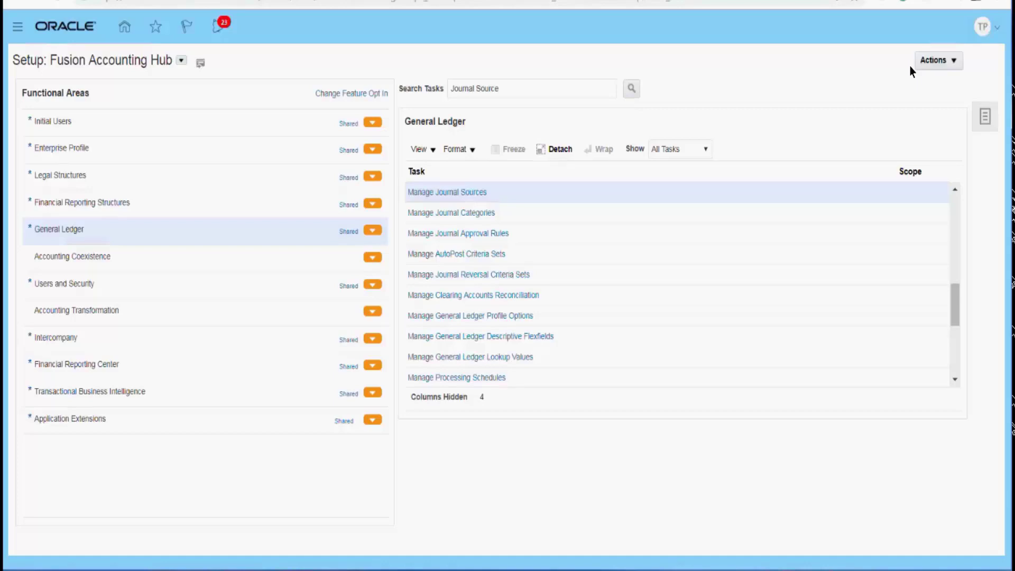
Open the Manage Journal Categories task and add a new journal category named PK1_LEGACY_JC
click(487, 214)
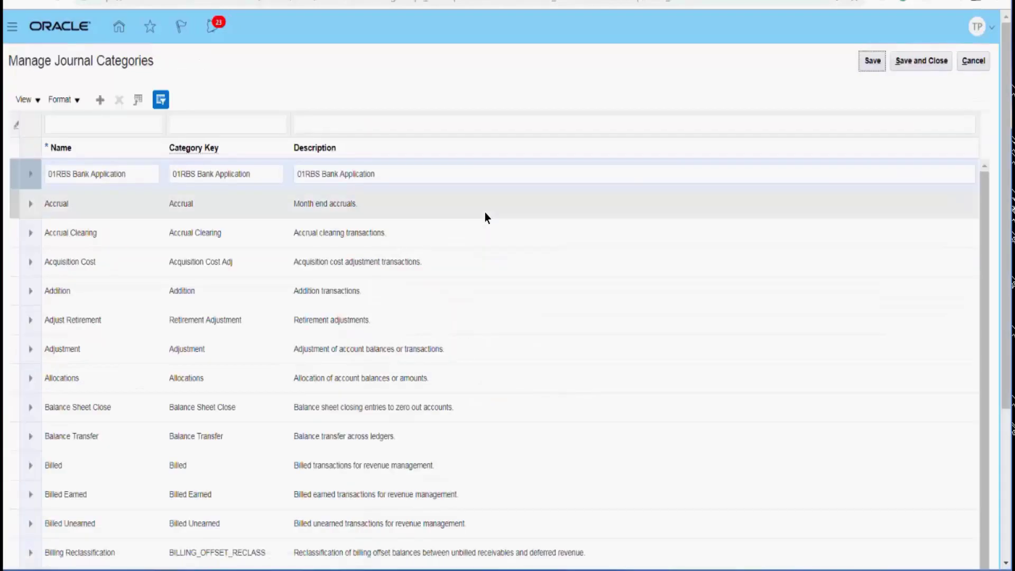
click(100, 100)
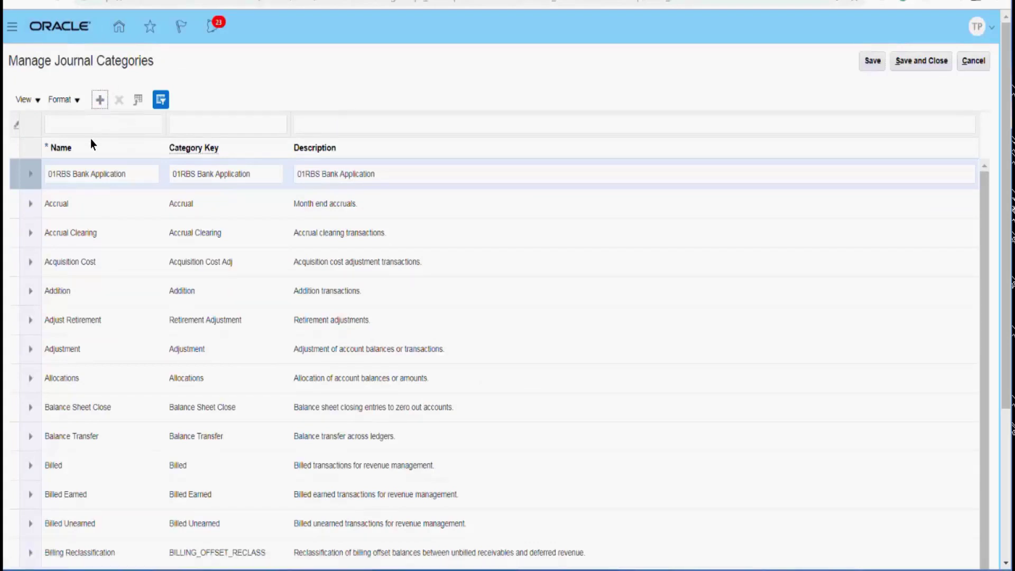
click(84, 177)
text(PK1_LEGACY_JC)
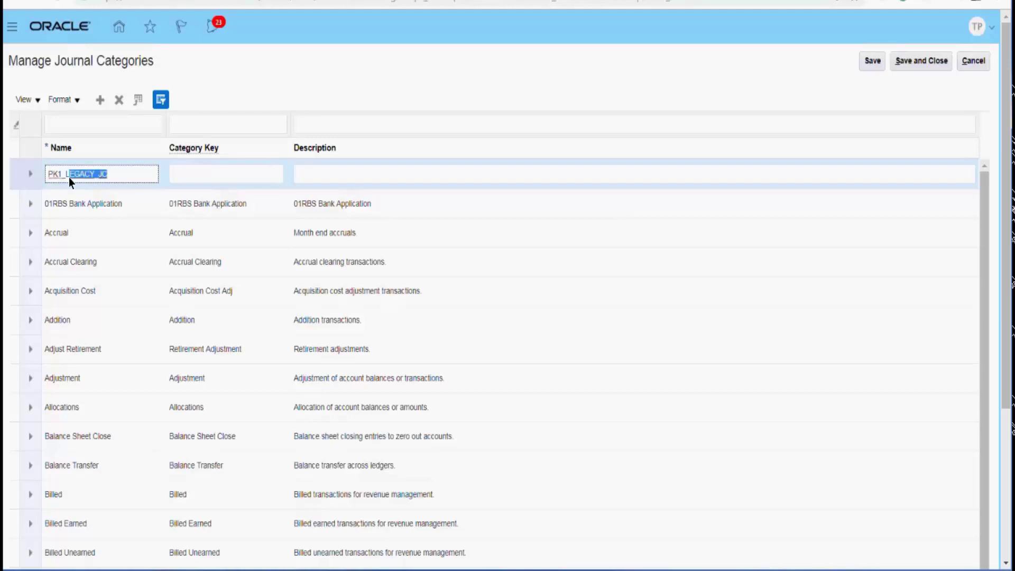
Copy the name PK1_LEGACY_JC into the new category's key and description, and save and close the journal categories
drag(119, 179, 12, 175)
key(ctrl+c)
key(Tab)
key(ctrl+v)
key(Tab)
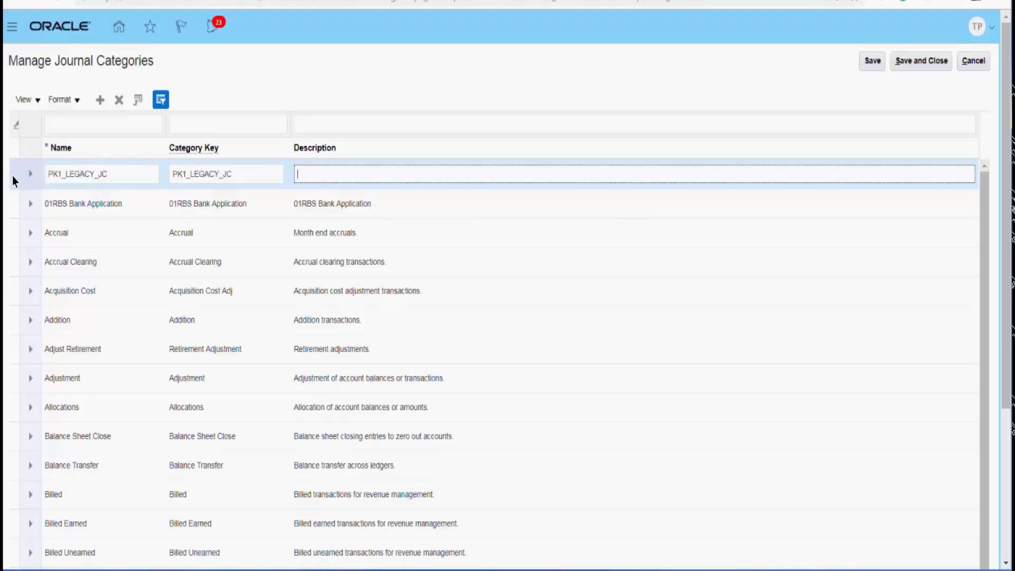
key(ctrl+v)
key(Tab)
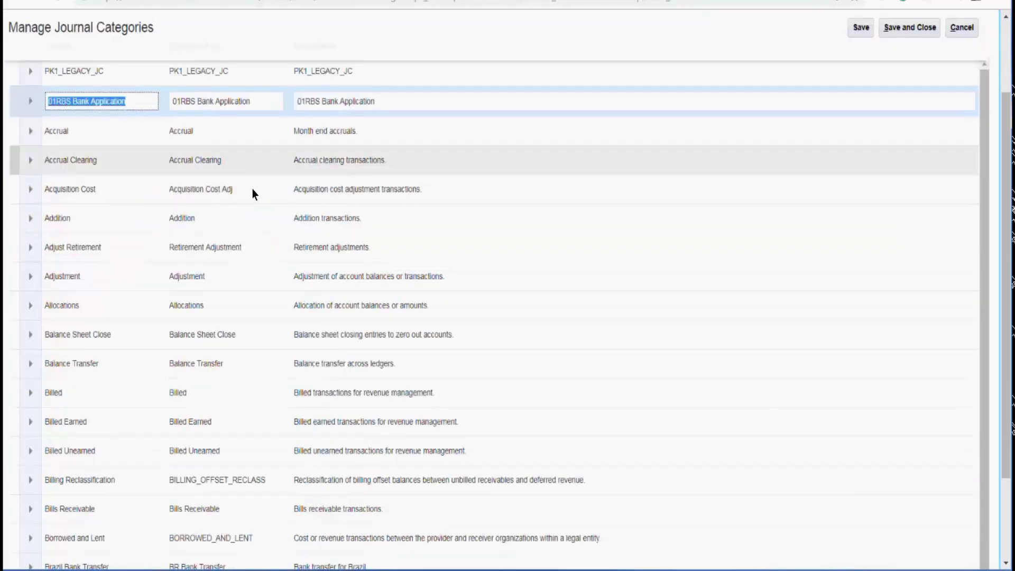
click(1007, 53)
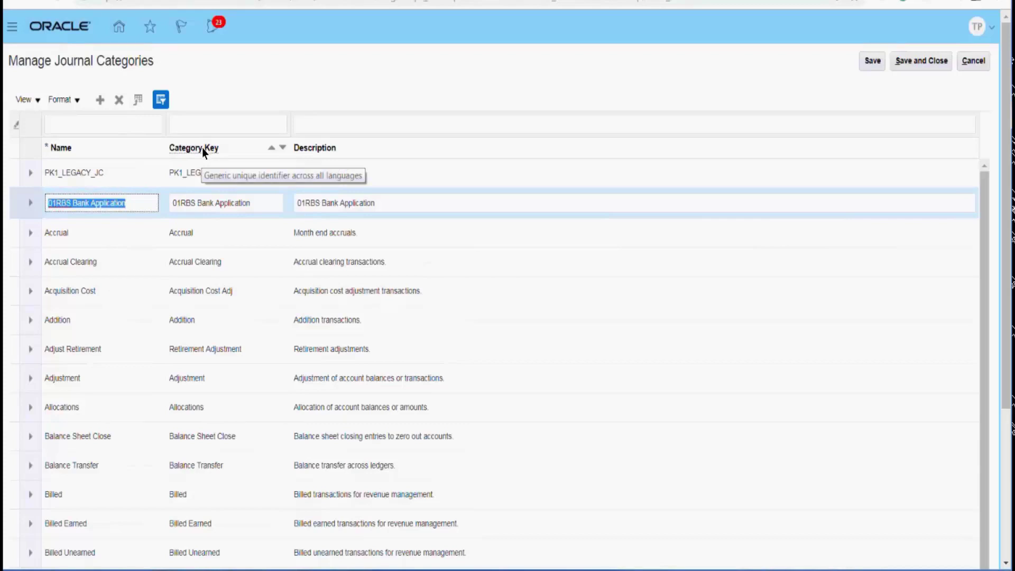
click(928, 63)
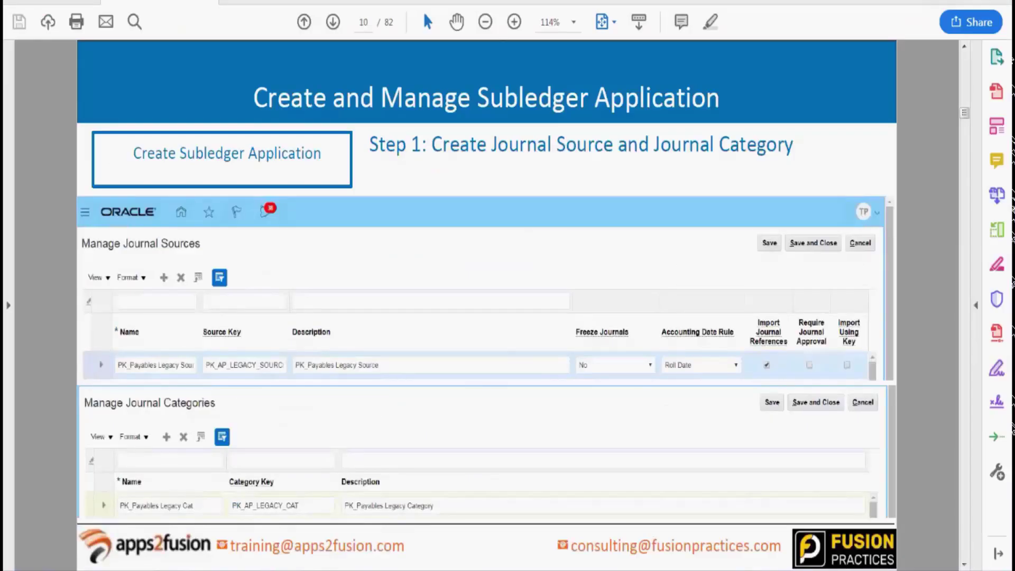
Switch to the Fusion Sub Ledger Accounting (SLA) PDF and advance from page 10 to page 13 on updating subledger application options
key(Right)
key(Right)
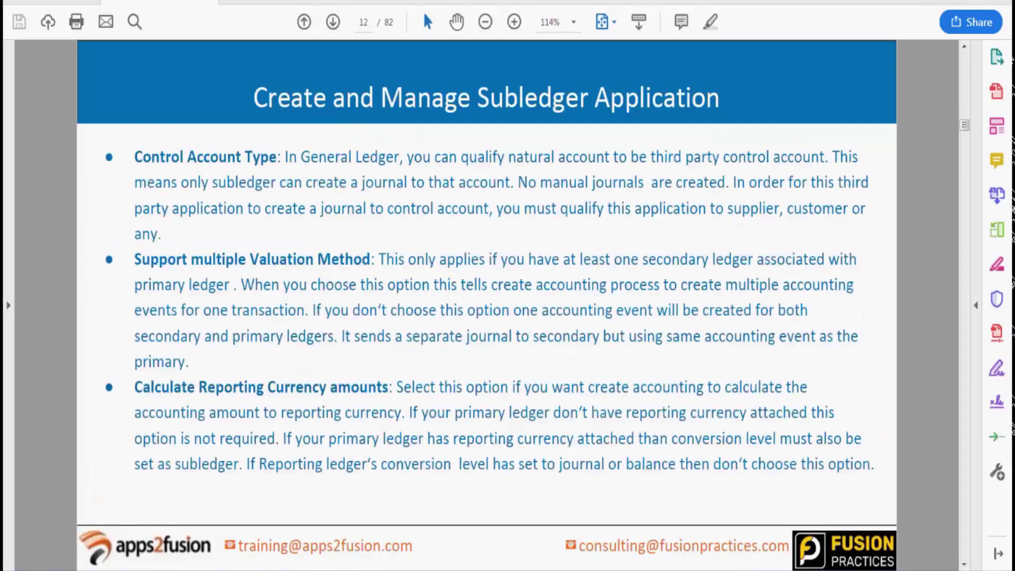
key(Right)
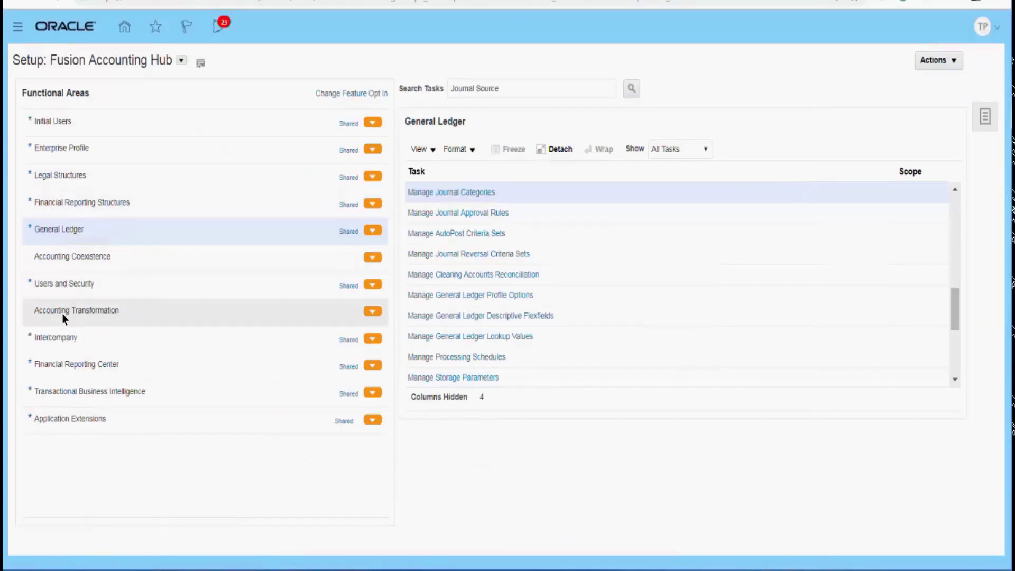
From the Accounting Transformation tasks, submit the Update Subledger Application Options process for PK1_Payables_Legacy_Application and acknowledge the confirmation
click(87, 315)
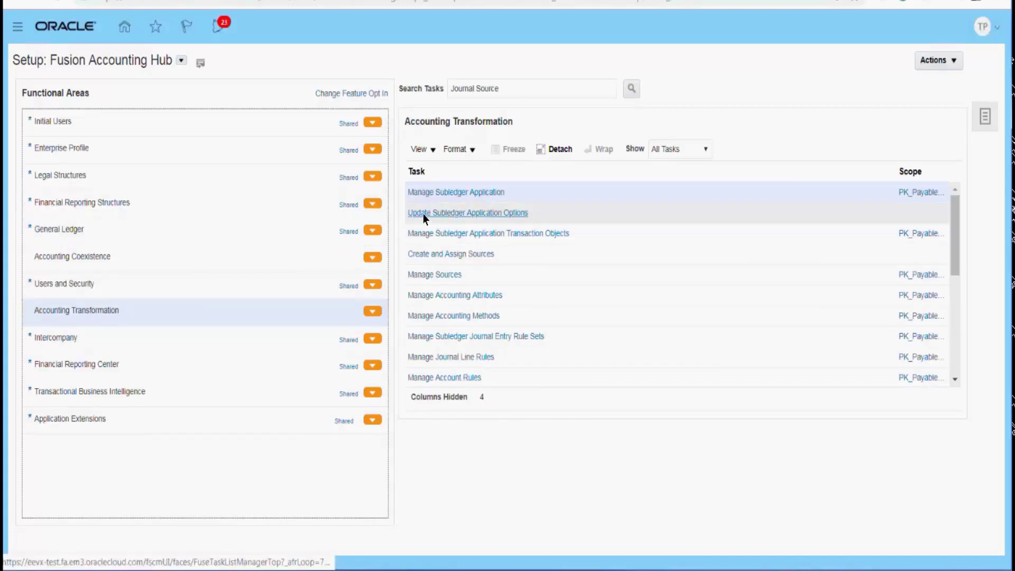
click(507, 218)
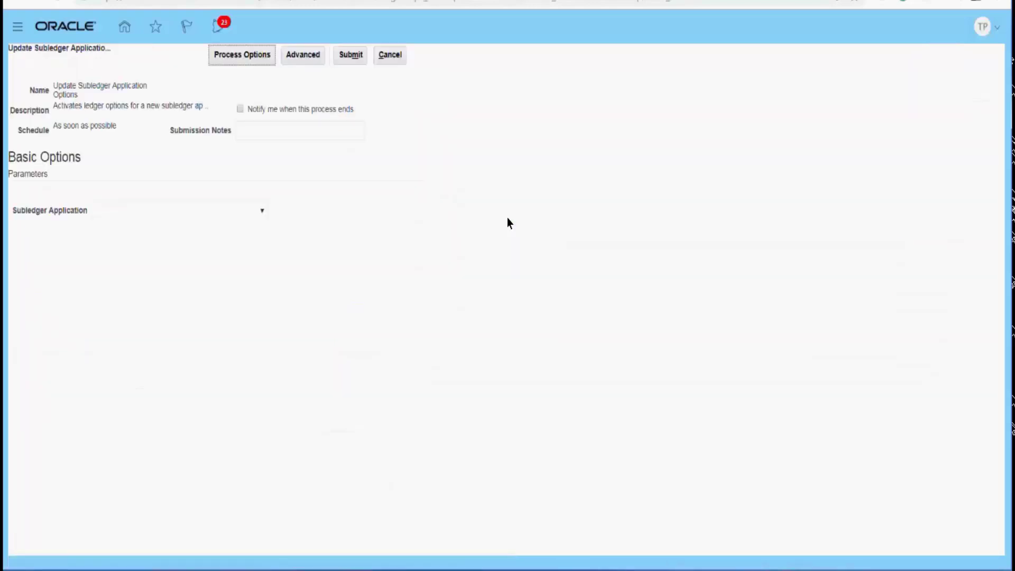
click(174, 217)
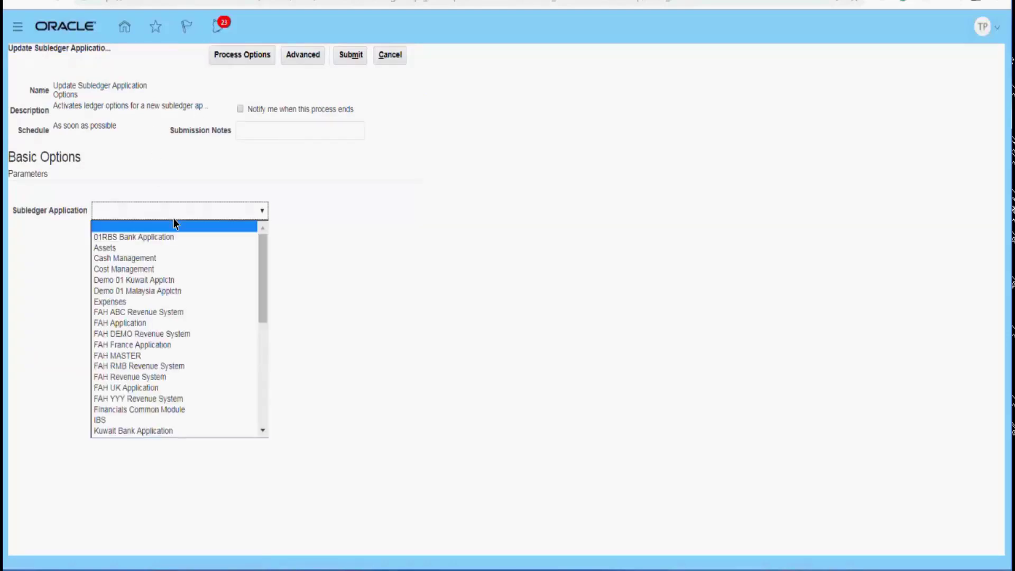
click(262, 392)
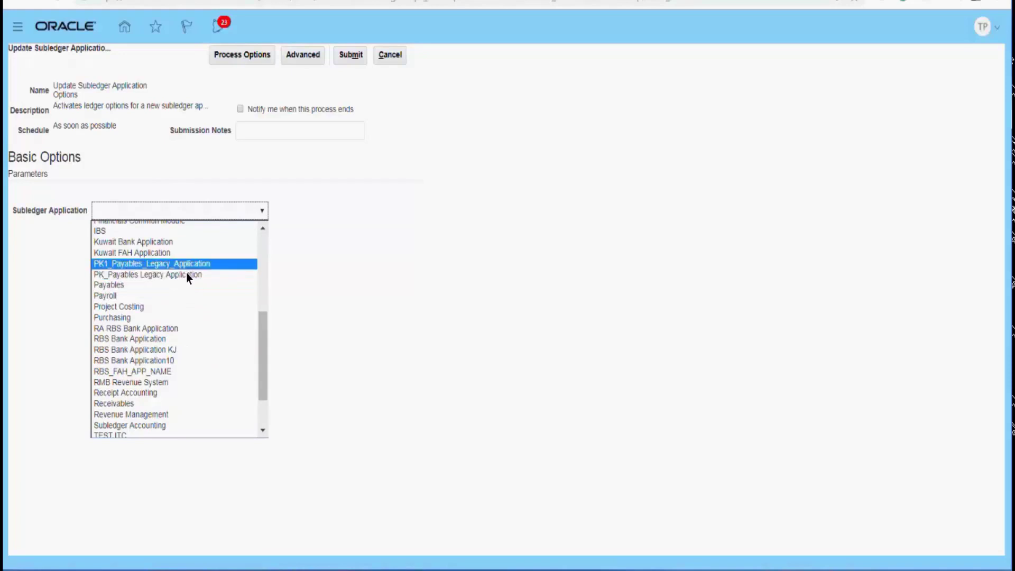
click(188, 268)
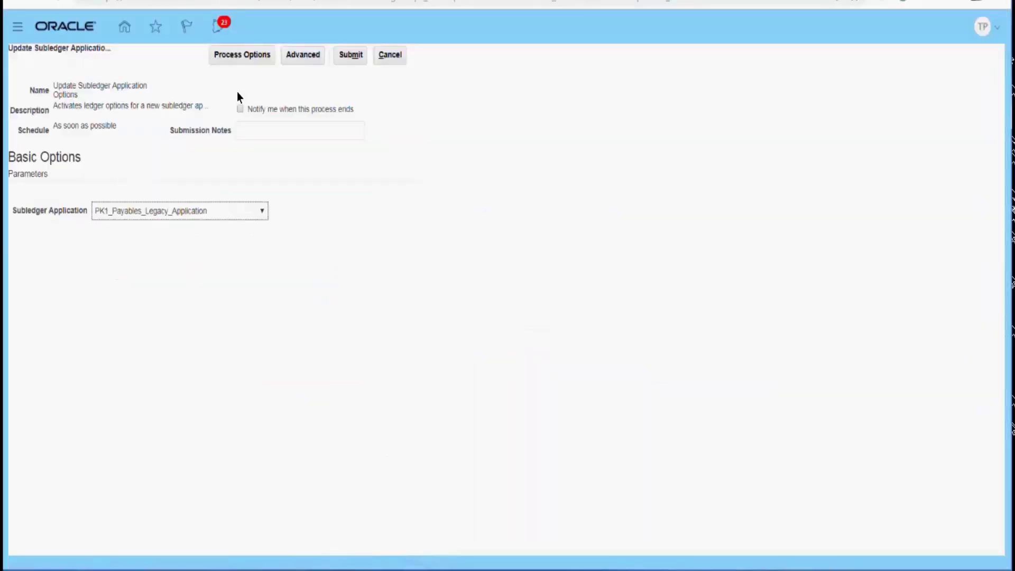
click(349, 57)
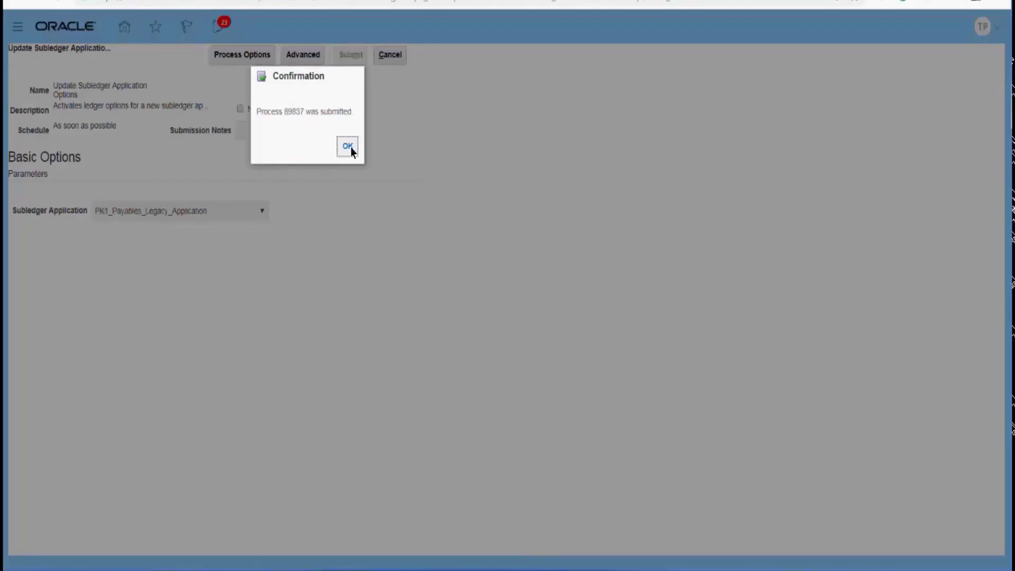
click(347, 147)
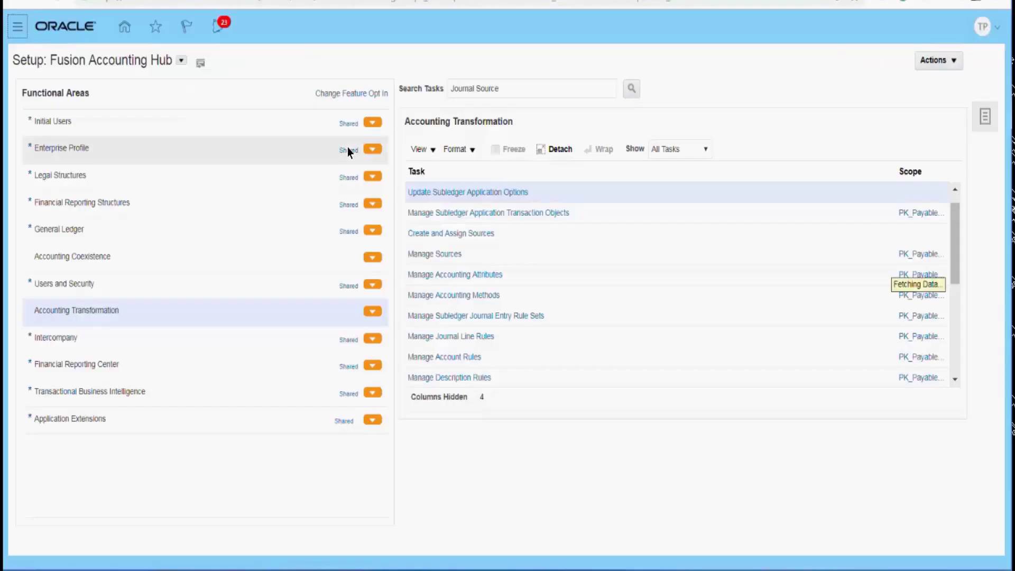
Go to Scheduled Processes and refresh the process list to check the status of Update Subledger Application Options
click(16, 30)
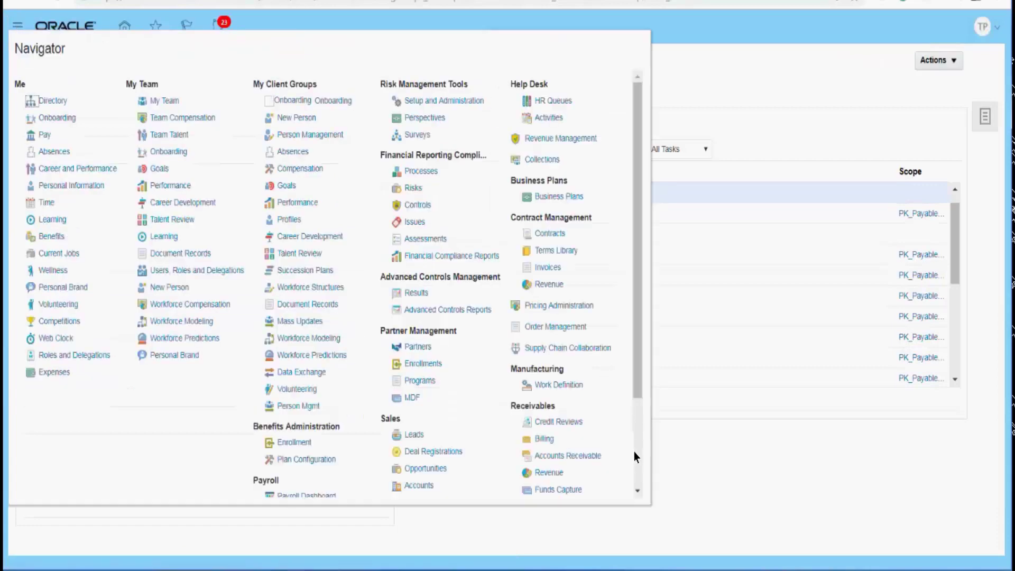
scroll(633, 452, down, 3)
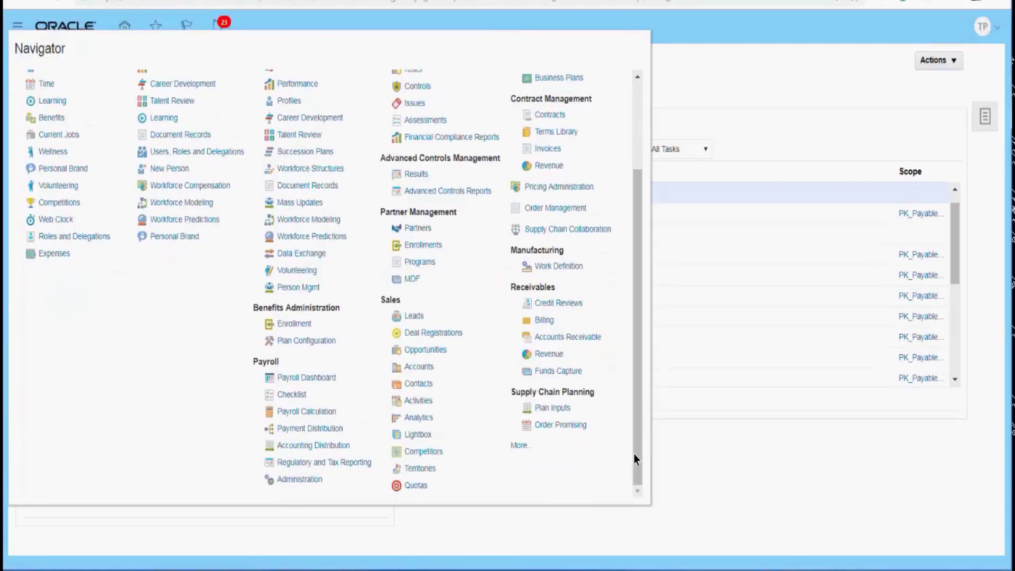
click(517, 446)
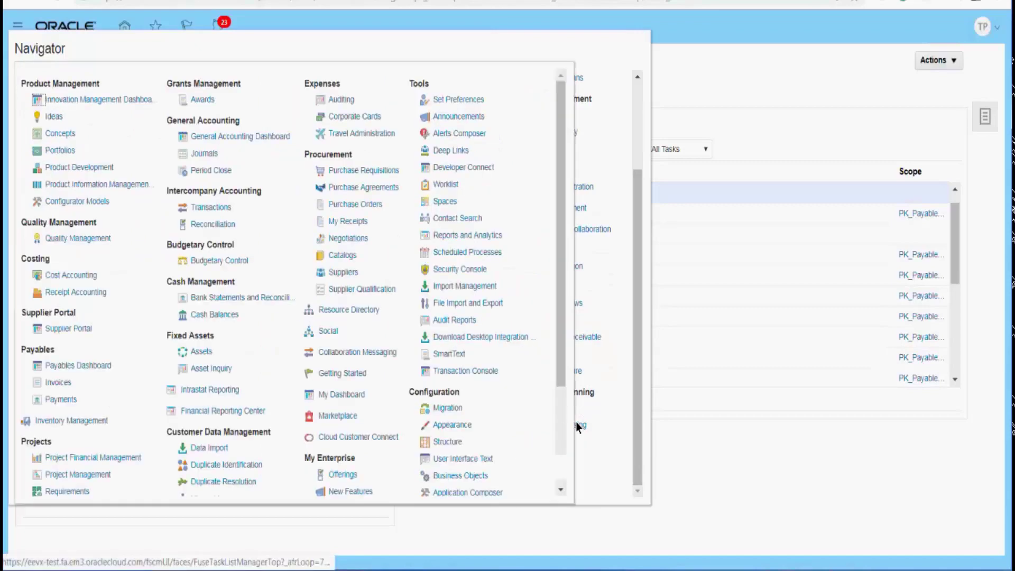
scroll(558, 455, down, 3)
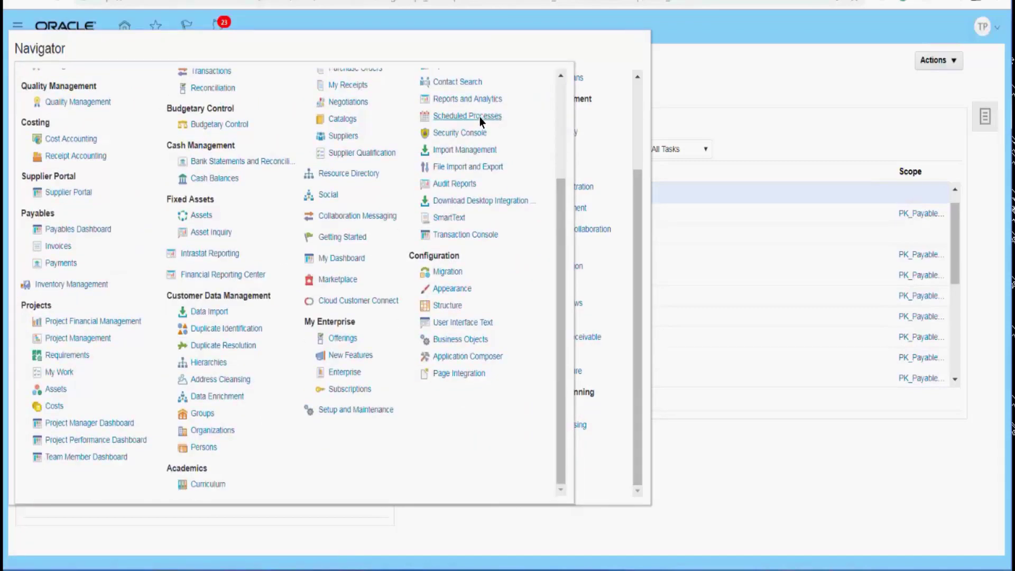
click(480, 118)
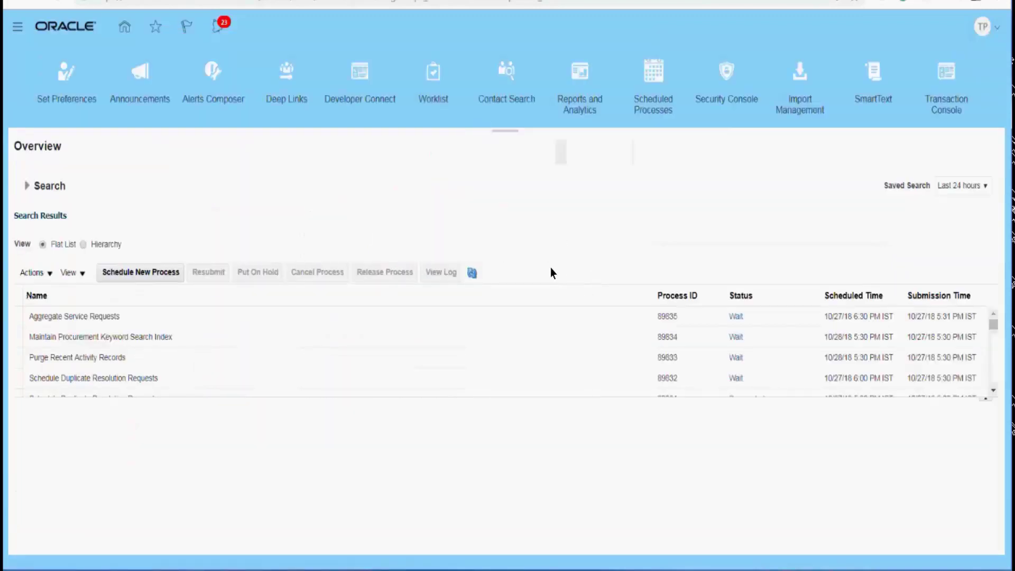
click(472, 272)
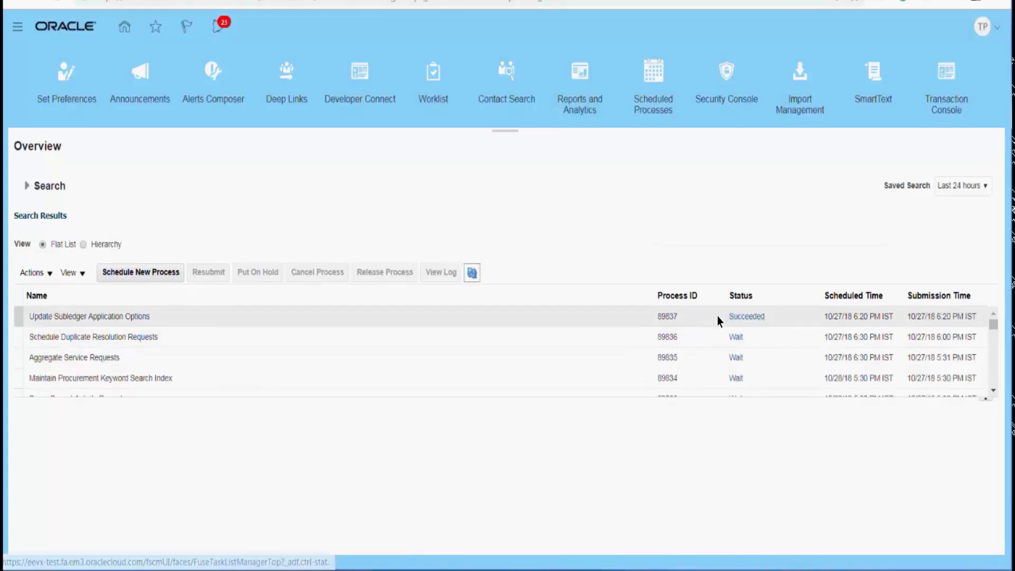
Leave Scheduled Processes for the home page, and switch to the SLA PDF to view page 14 on the Accounting Event Model
click(125, 27)
click(339, 570)
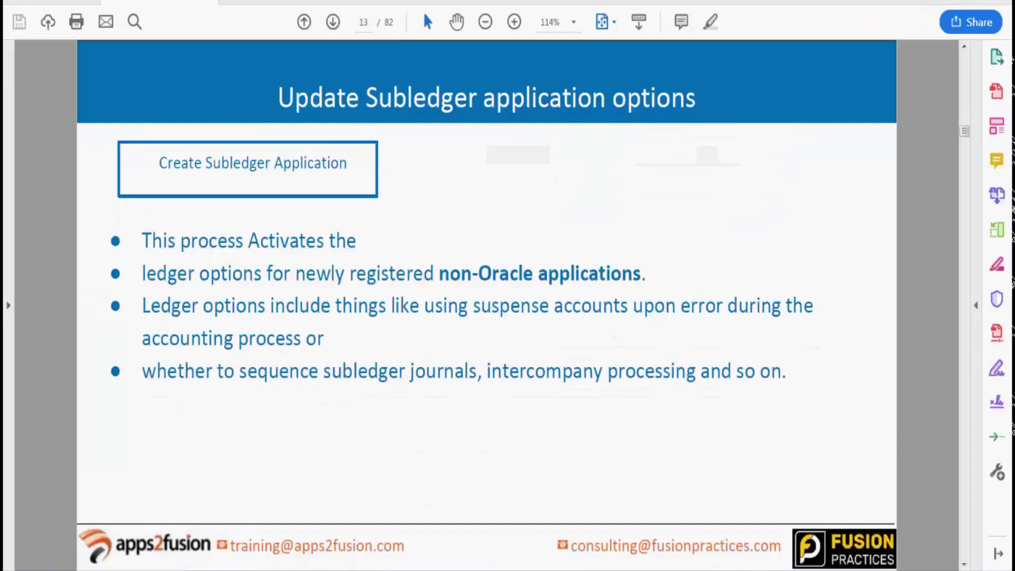
key(Page_Down)
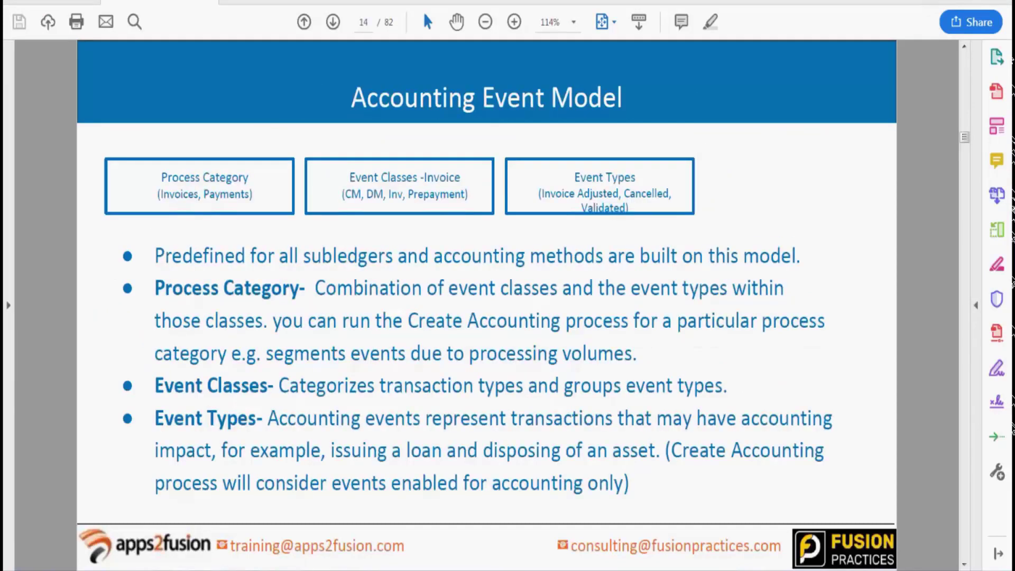